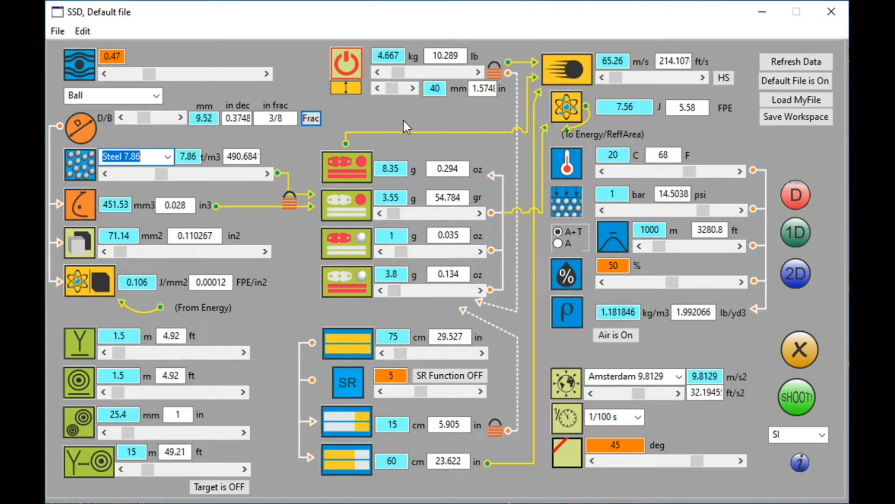
Try draw powers of about 20.4 kg, 5.07 kg and 14.3 kg, refreshing the data after each trial.
left_click_drag(397, 72, 422, 82)
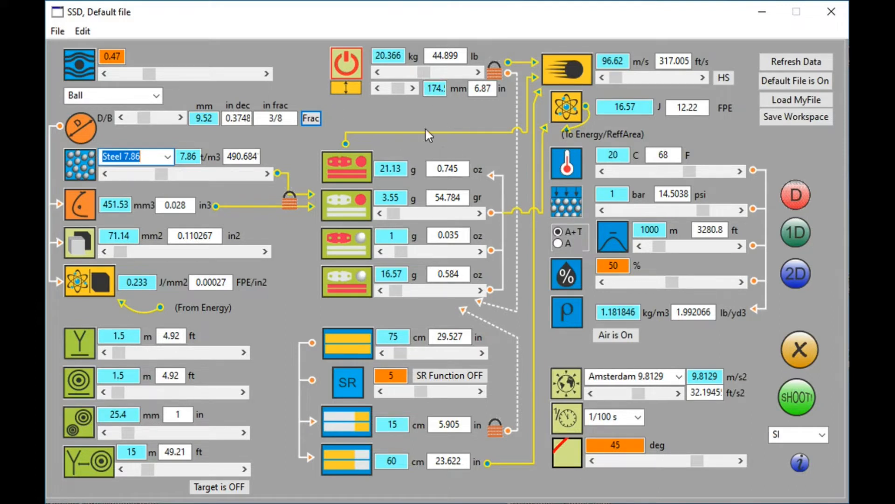
left_click(803, 60)
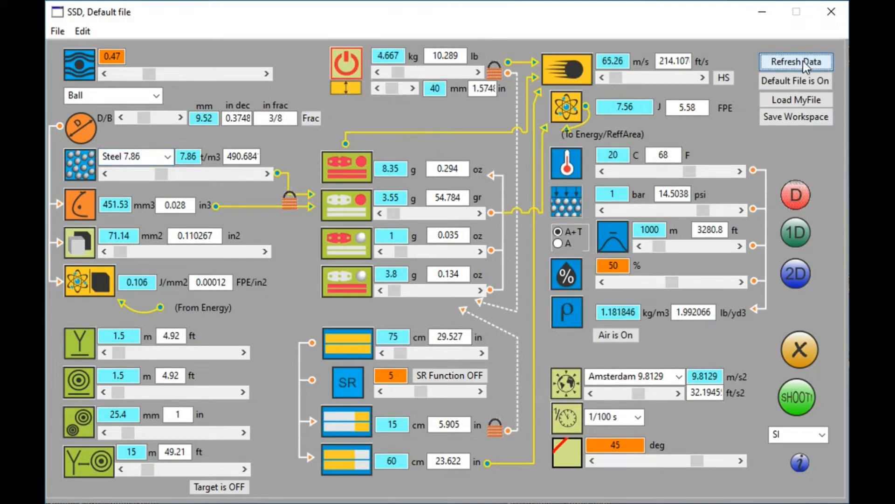
left_click(443, 73)
left_click(443, 74)
left_click(443, 73)
left_click(442, 74)
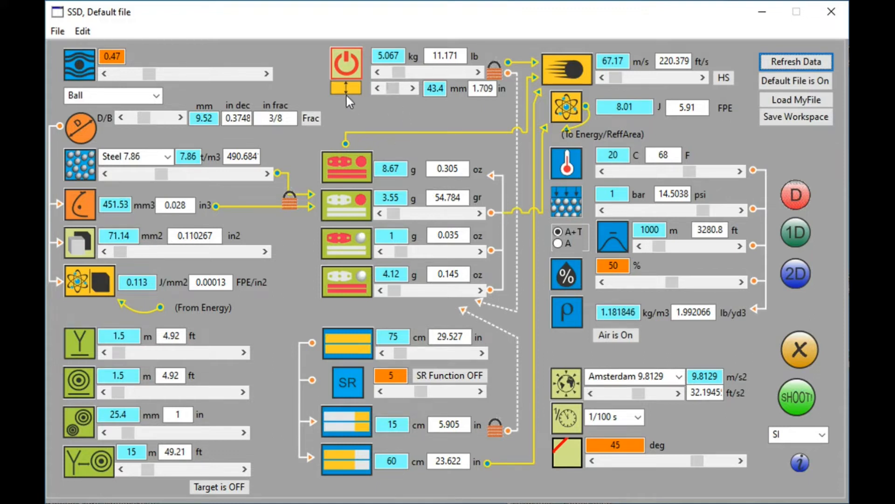
left_click(794, 65)
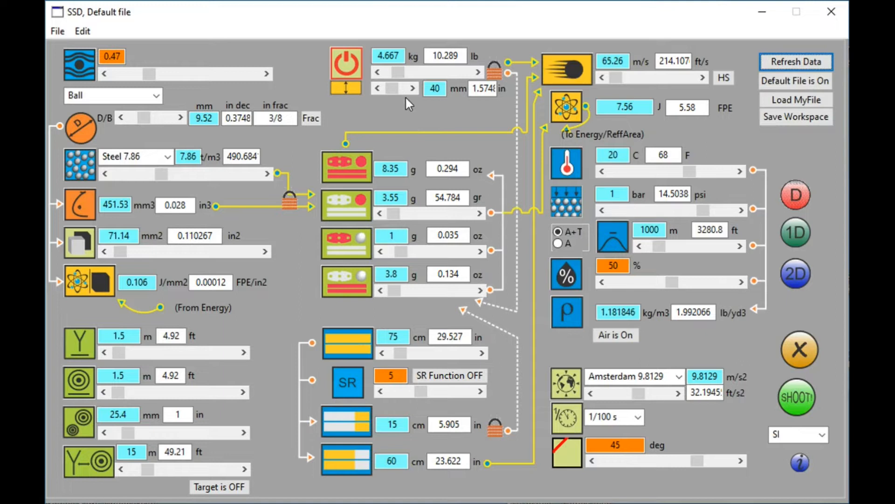
left_click(431, 93)
mouse_move(399, 72)
left_mouse_down()
mouse_move(431, 74)
mouse_move(411, 69)
left_mouse_up()
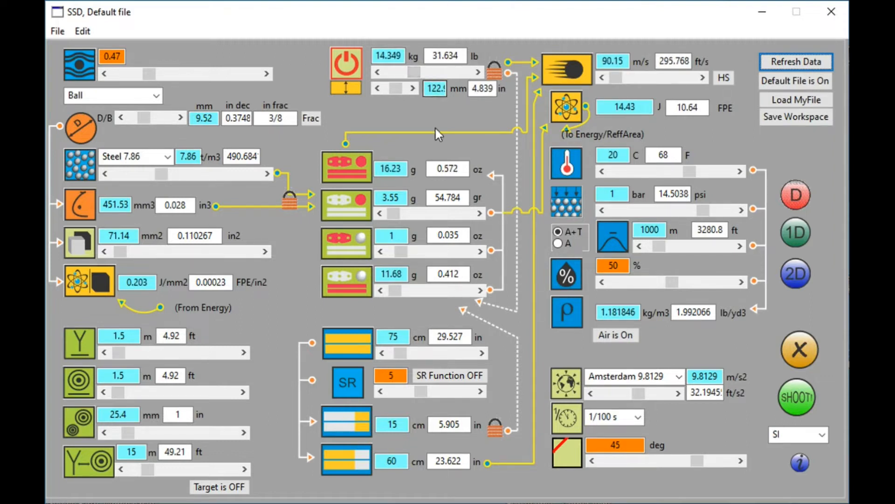
left_click(792, 60)
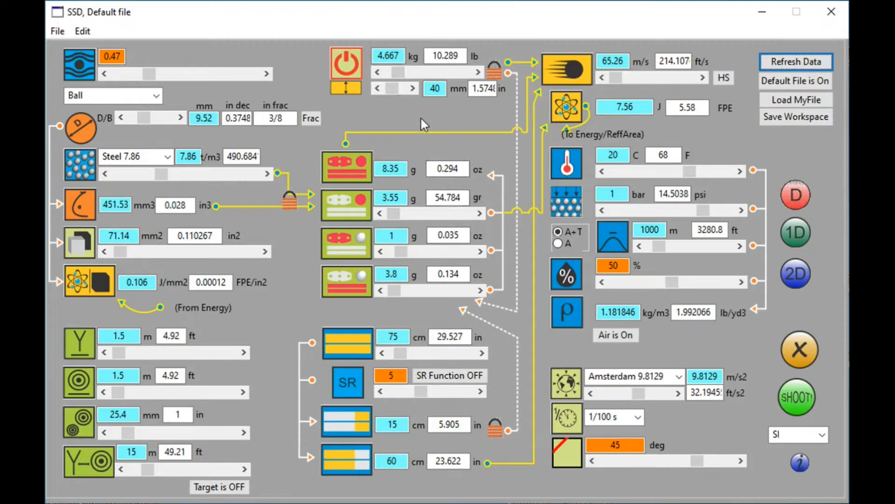
Raise the draw power to 9.334 kg and try a longer draw length in large increments.
left_click(446, 72)
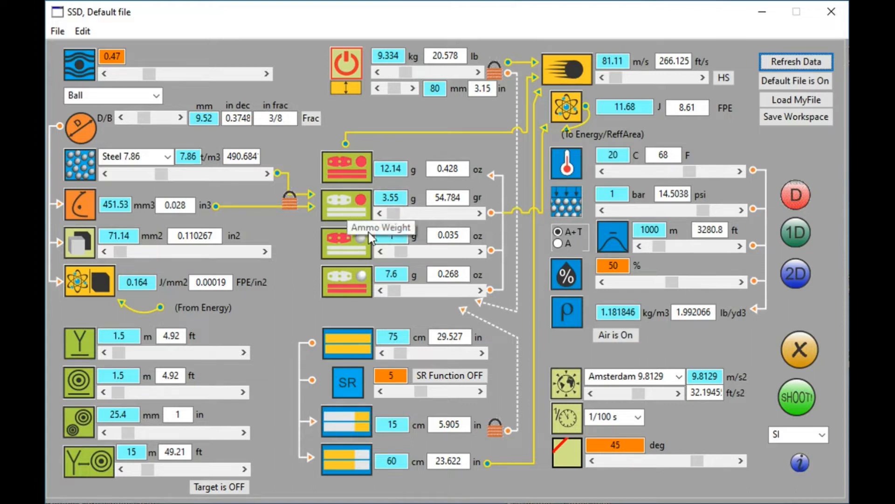
left_click(449, 354)
left_click(449, 354)
Reduce the ammo weight to 0 g and check the velocity and energy figures in the Hand Slap window.
left_click_drag(395, 216, 365, 215)
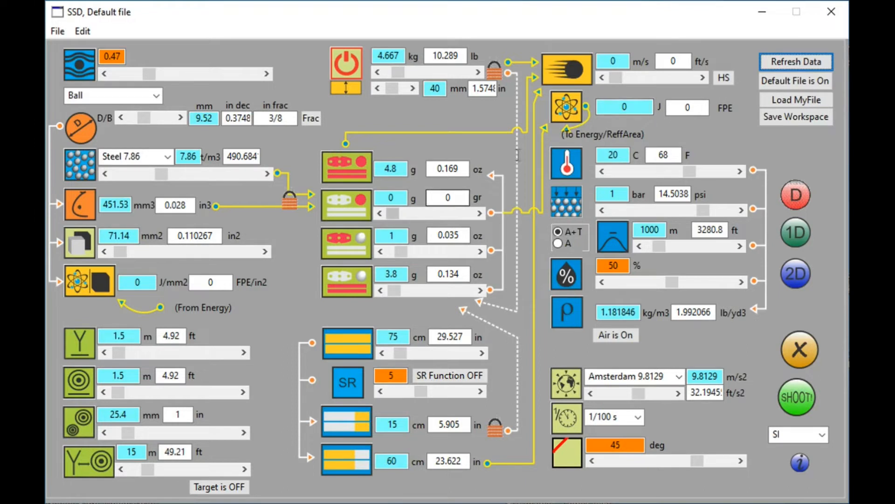
left_click(724, 78)
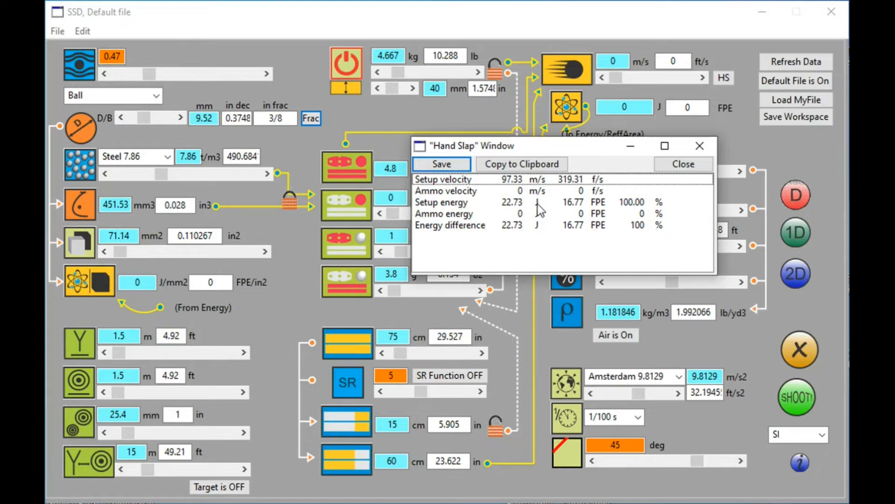
left_click(688, 165)
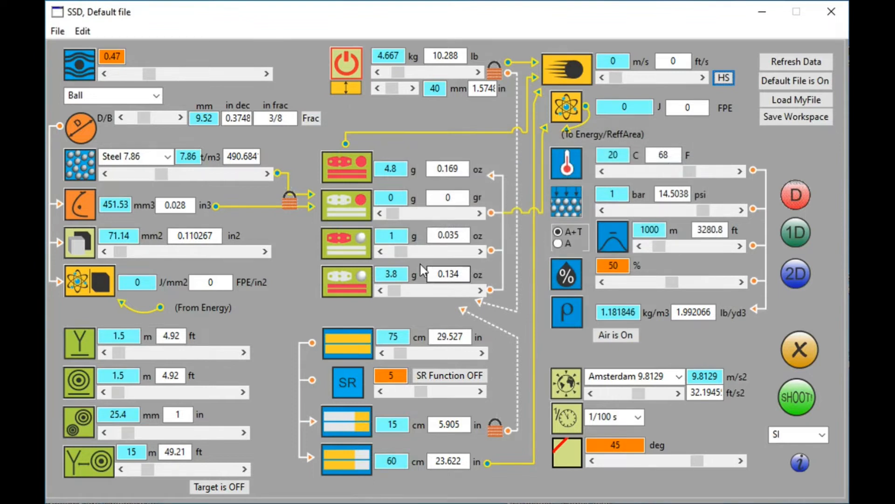
Reduce the pouch weight to 0 g and copy the new Hand Slap figures to the clipboard.
left_click_drag(402, 252, 367, 253)
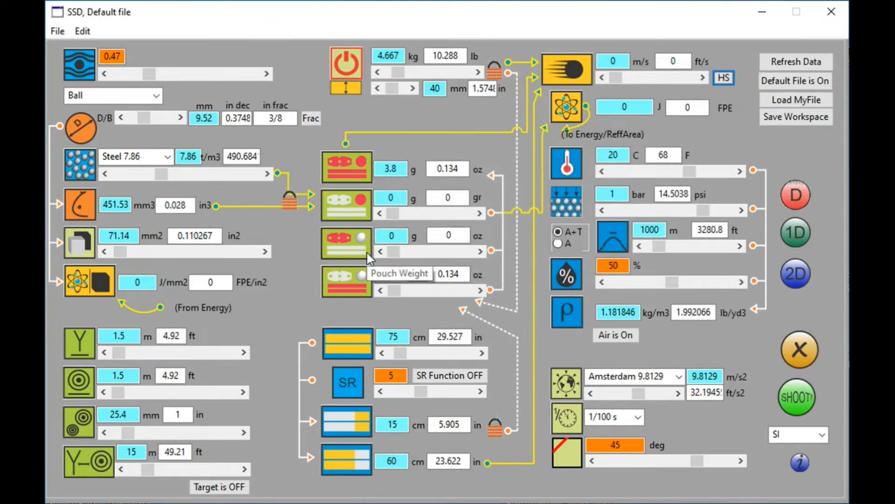
left_click(723, 77)
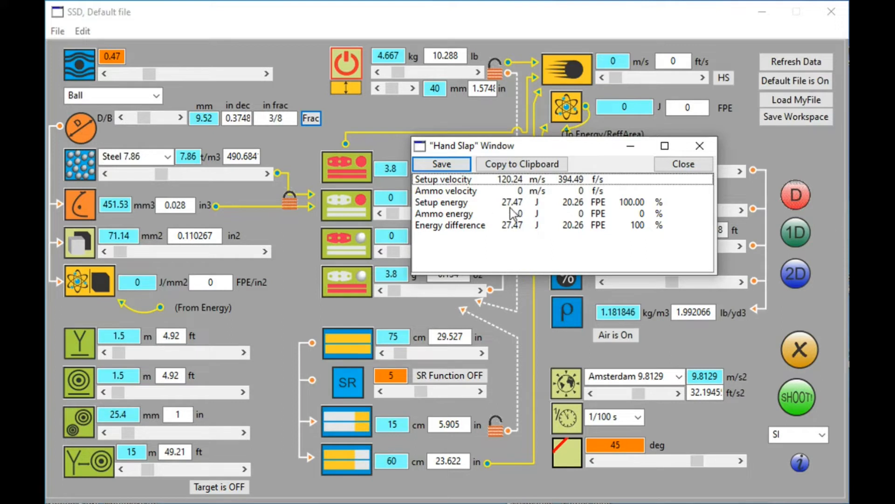
left_click(530, 164)
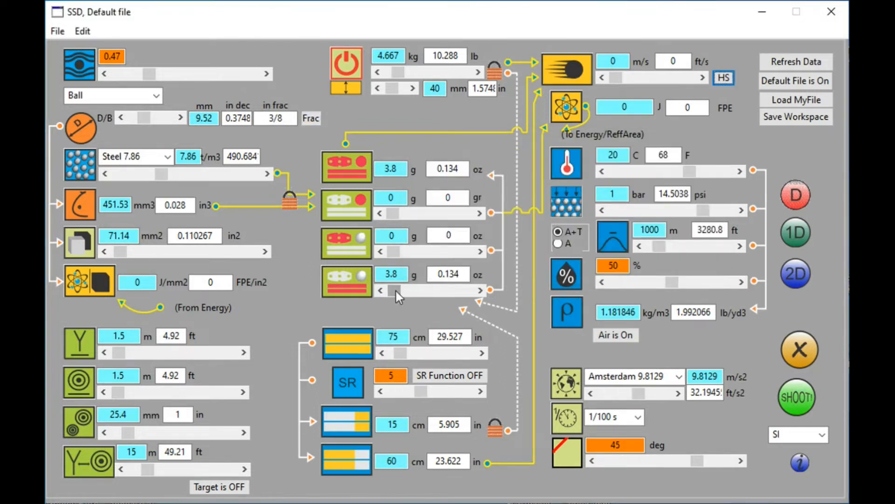
Try a rubber weight of 0.01 g, try heavier rubber, pouch and ammo weights of about 122, 4 and 47 g, and refresh the data.
left_click(396, 291)
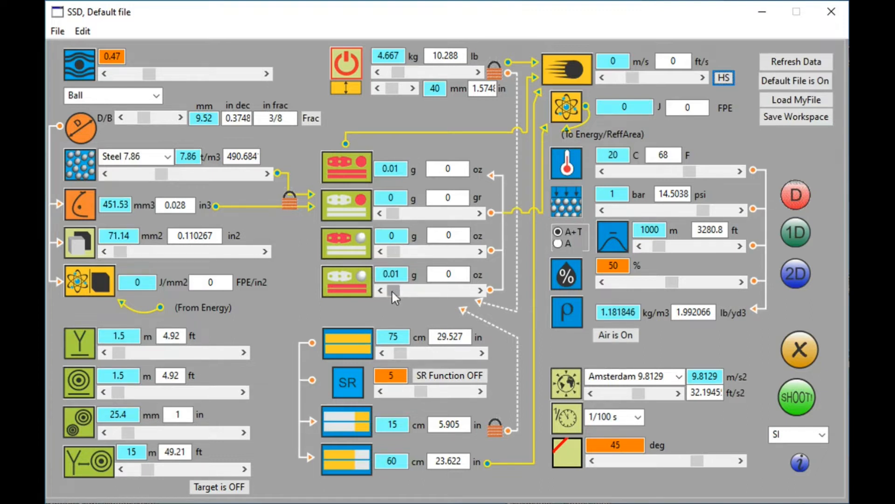
left_click_drag(392, 292, 412, 292)
left_click_drag(392, 252, 421, 252)
left_click_drag(393, 212, 402, 213)
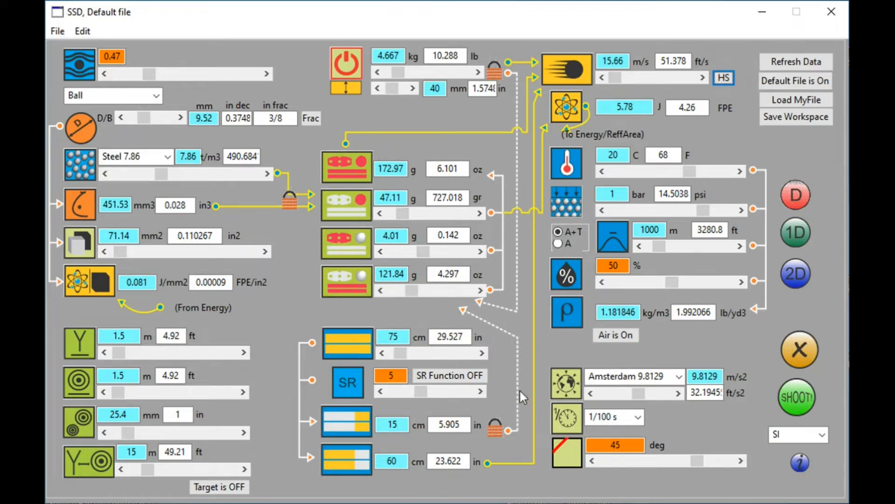
left_click(796, 61)
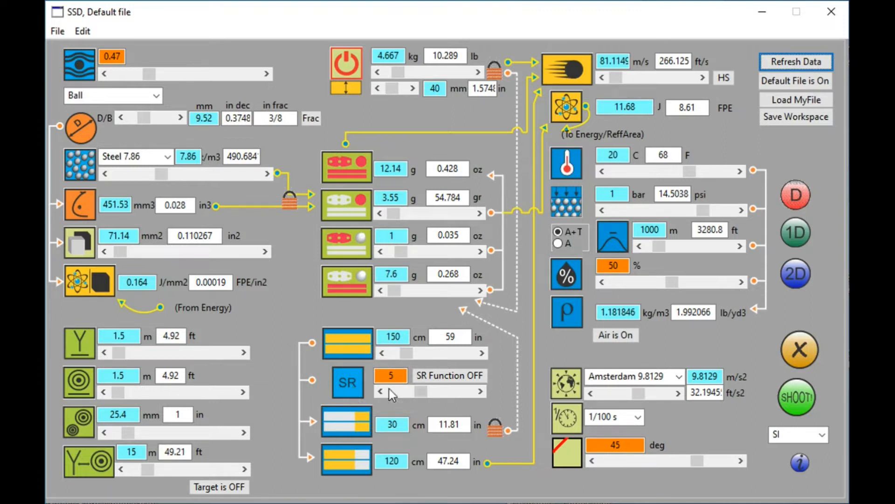
Try draw lengths of 330 cm and 150 cm, refreshing the data between the two trials.
left_click_drag(406, 358, 422, 386)
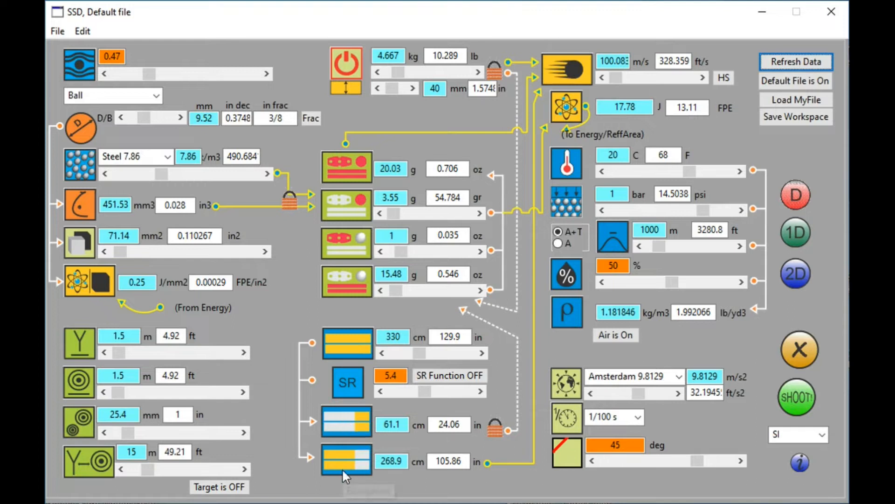
left_click(810, 66)
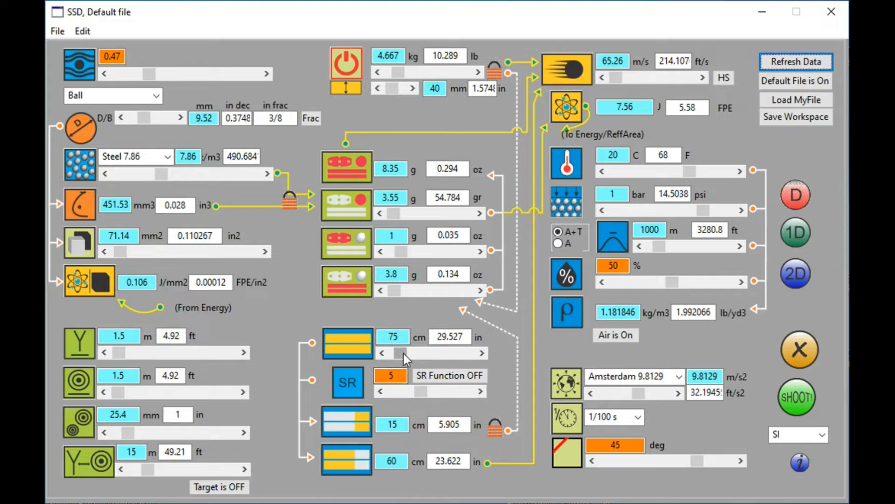
left_click(449, 356)
left_click(449, 356)
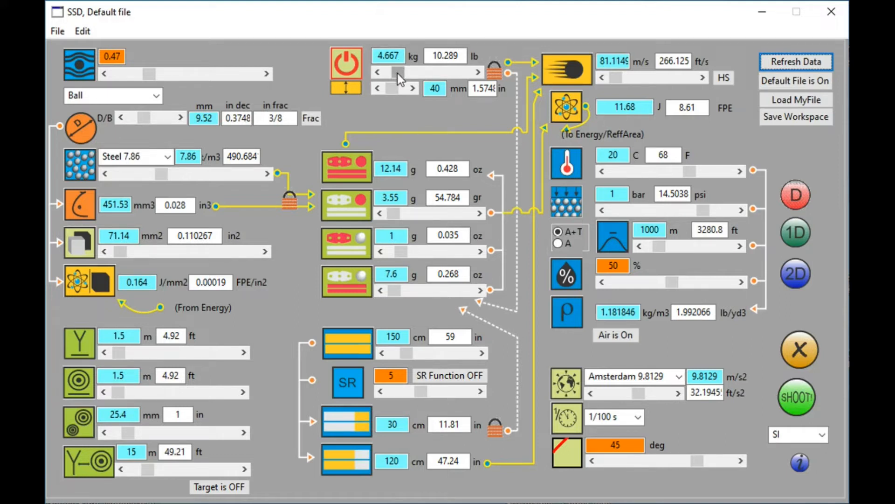
left_click(445, 88)
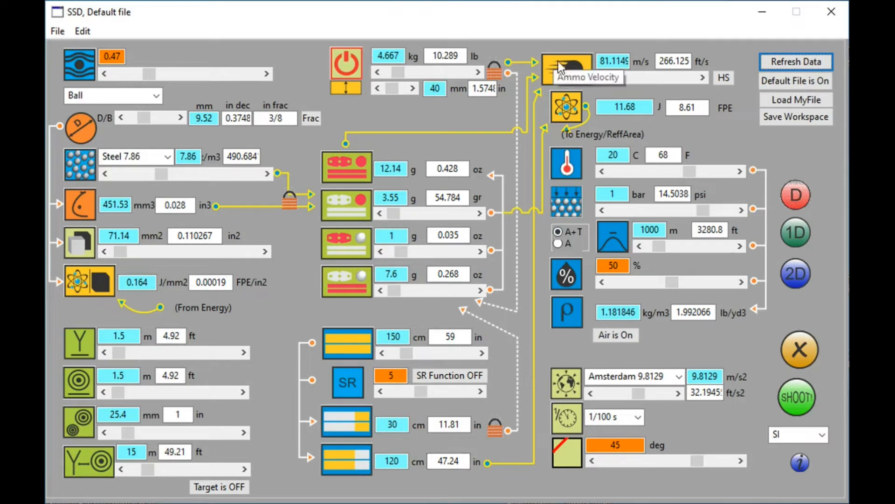
left_click(567, 112)
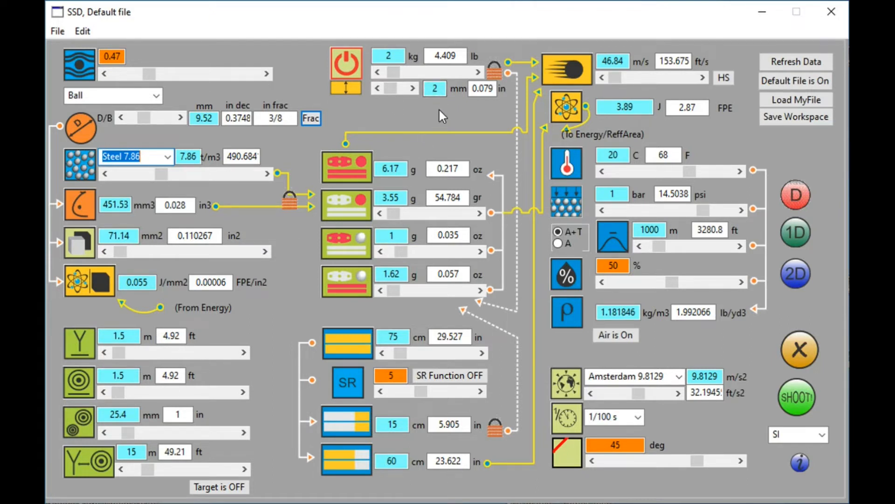
Raise the draw power from the 2 kg setting by two large increments.
left_click(437, 72)
left_click(438, 70)
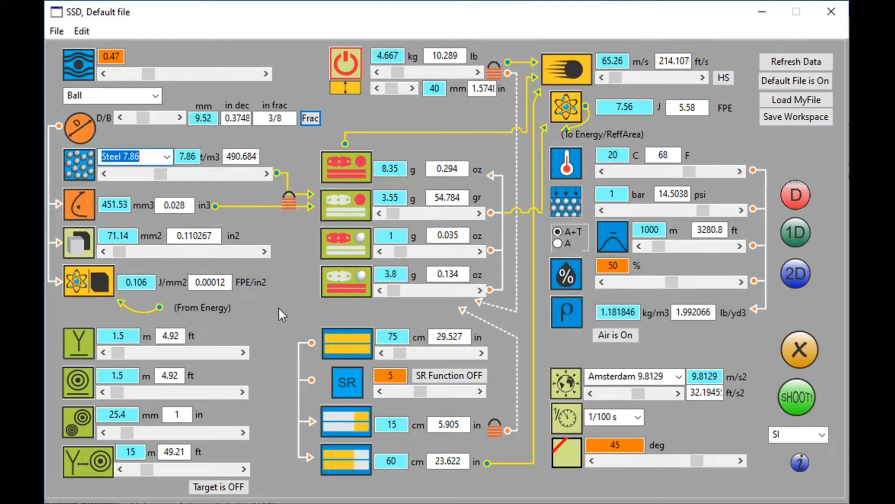
Reselect Ball as the ammo shape and try a larger ball diameter.
left_click(155, 97)
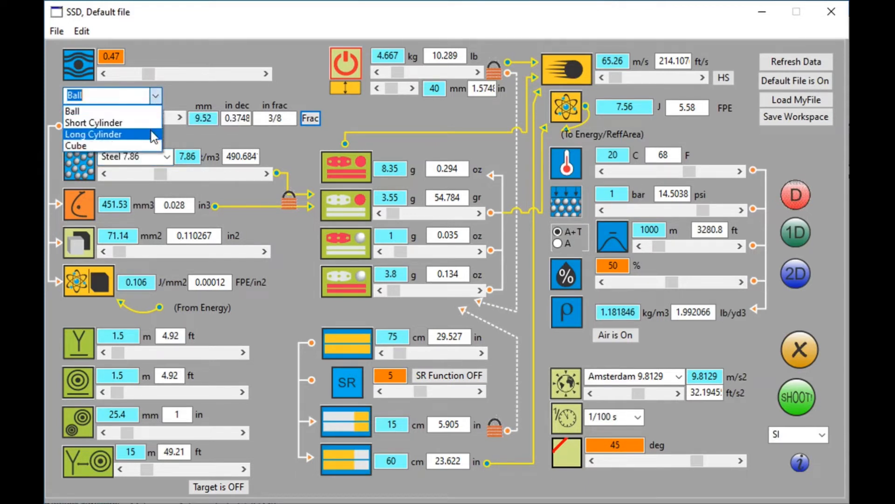
left_click(117, 114)
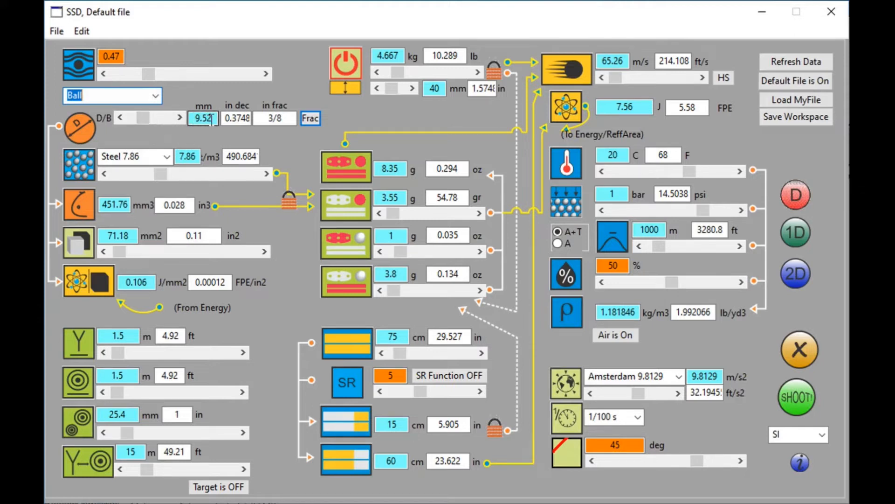
left_click(165, 122)
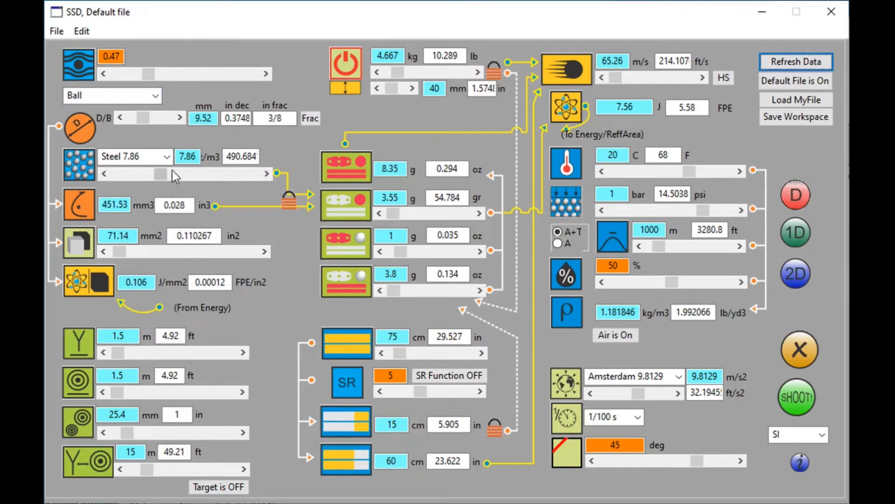
Examine the list of ammo materials with their density values.
left_click(167, 156)
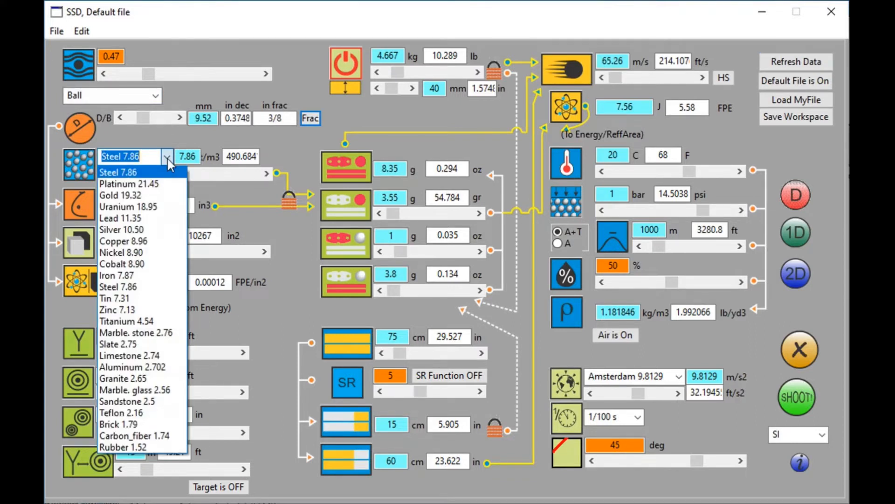
left_click(167, 157)
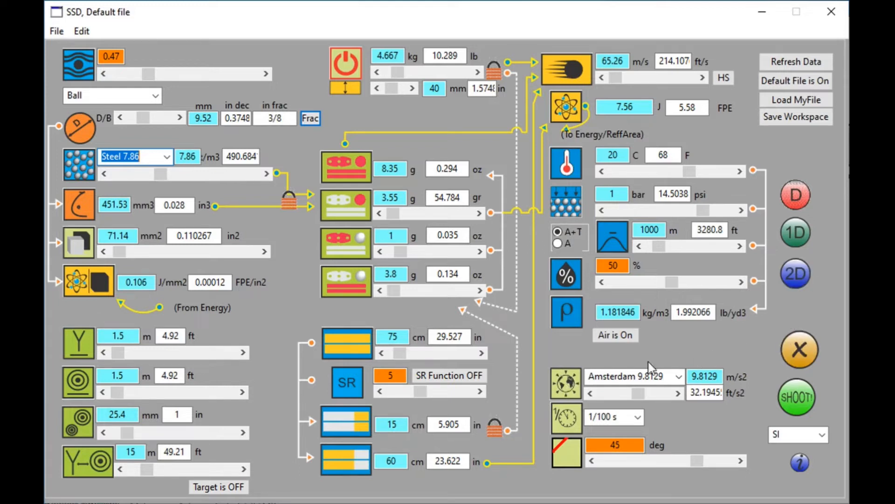
Try an air temperature of 5.3 C, pressure of 0.668 bar and humidity of 51 %, and switch air resistance off.
mouse_move(694, 172)
left_mouse_down()
mouse_move(671, 176)
mouse_move(681, 176)
left_mouse_up()
left_click_drag(706, 211, 666, 214)
mouse_move(669, 282)
left_mouse_down()
mouse_move(684, 285)
mouse_move(673, 285)
left_mouse_up()
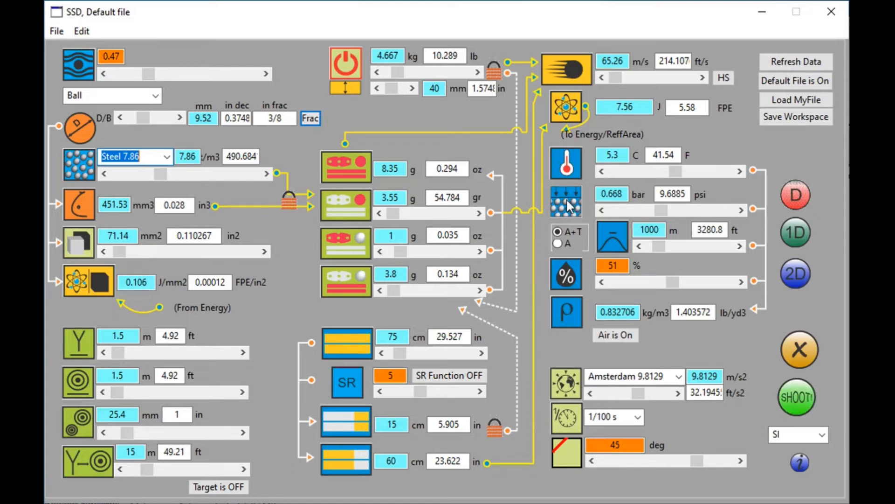
left_click(627, 343)
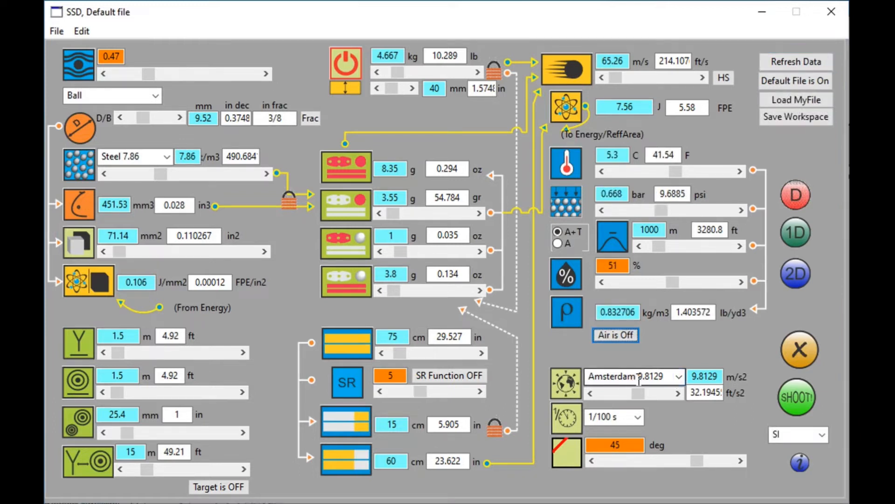
Browse the gravity location list and try a lower gravity value and a smaller shooting angle.
left_click(639, 380)
left_click_drag(683, 182, 715, 342)
left_click(715, 342)
left_click_drag(638, 396, 629, 396)
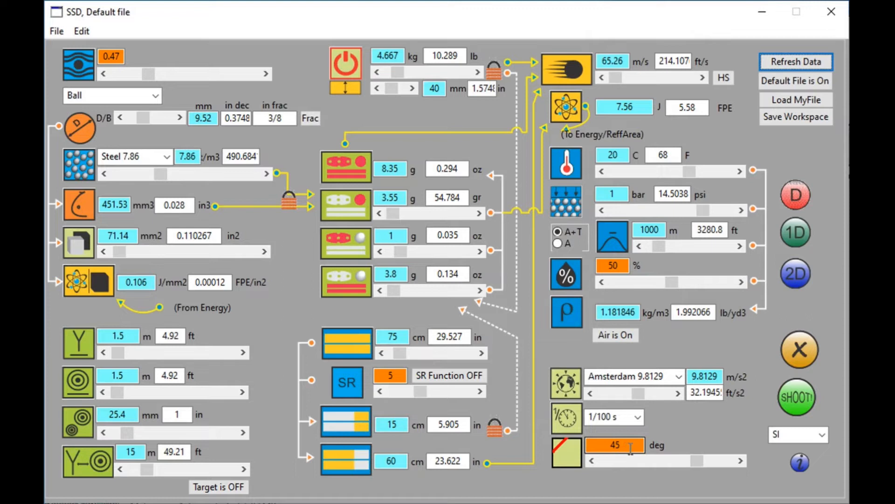
left_click_drag(697, 460, 640, 473)
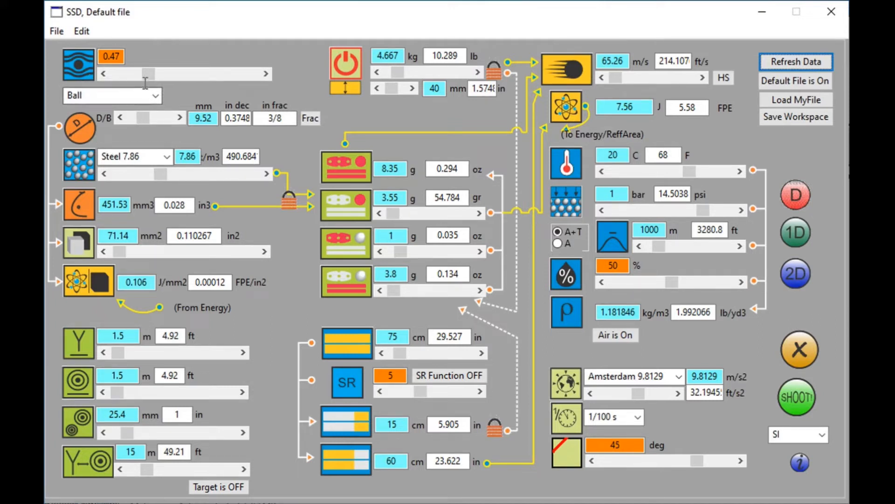
Change the ammo shape to Cube and try a lower drag coefficient.
left_click(156, 96)
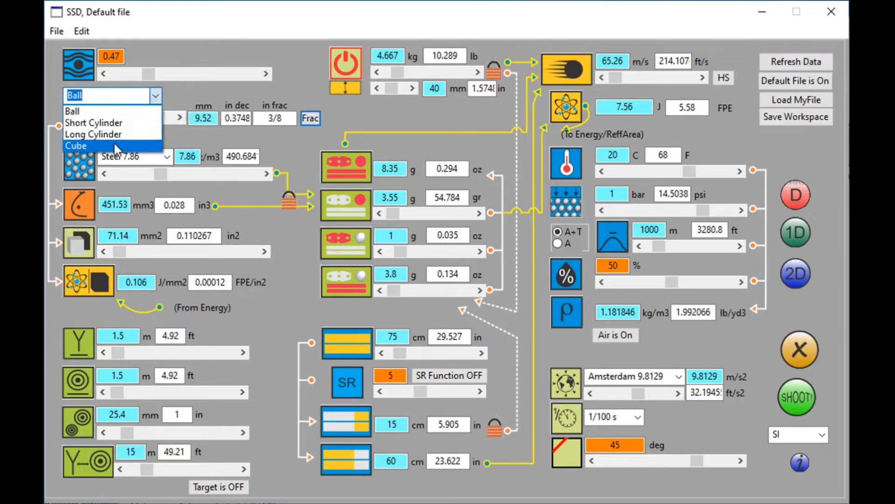
left_click(117, 146)
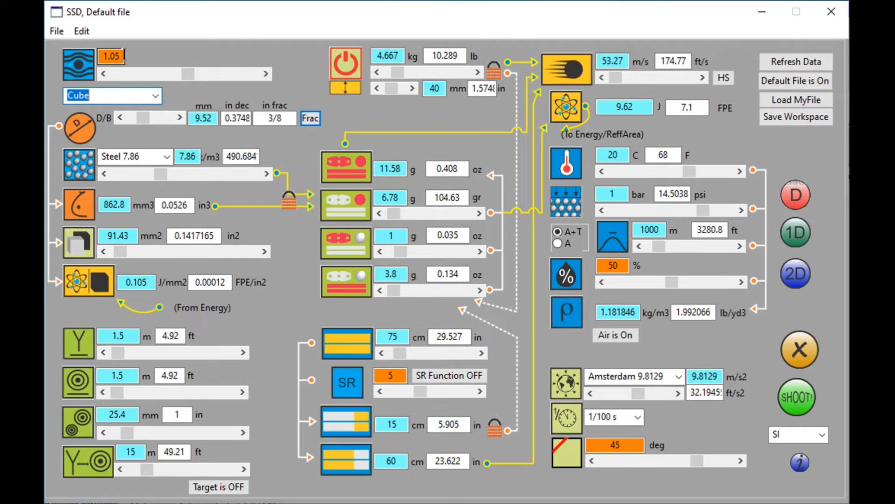
left_click_drag(166, 76, 134, 80)
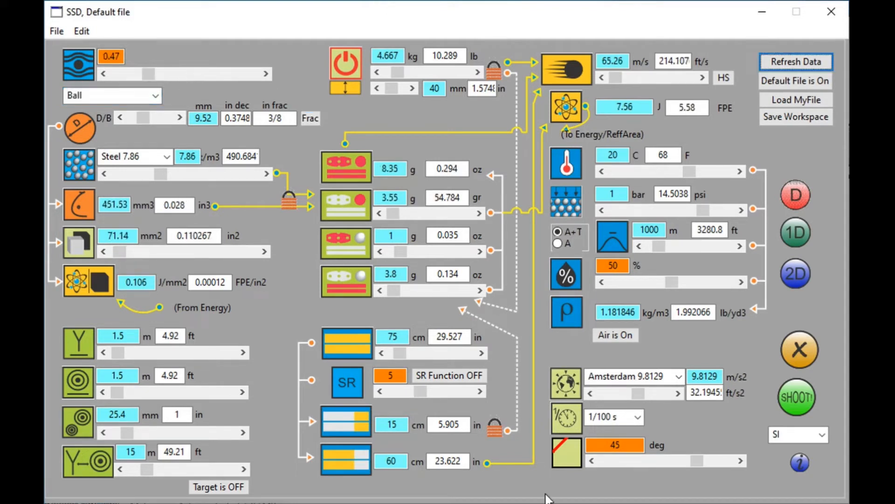
Run the shot simulation with the default data to produce the flight data and stats.
left_click(796, 398)
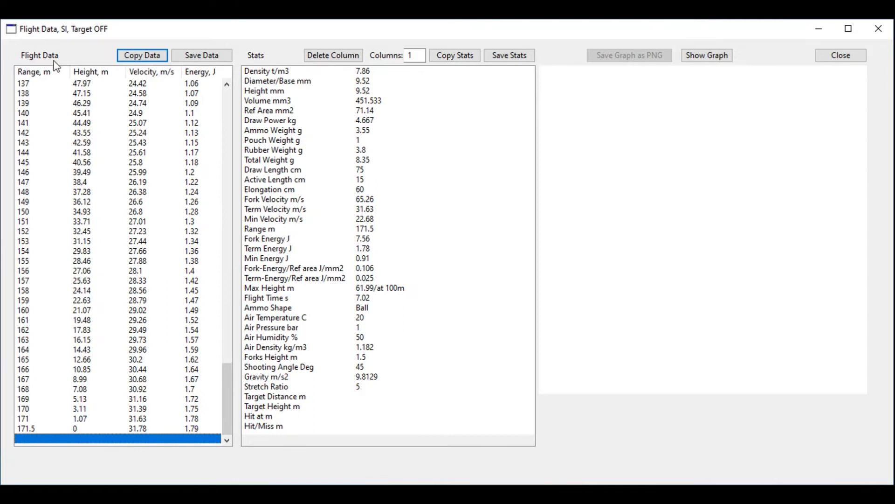
Review the flight data table from the launch row to the final range row and back.
left_click_drag(227, 396, 32, 86)
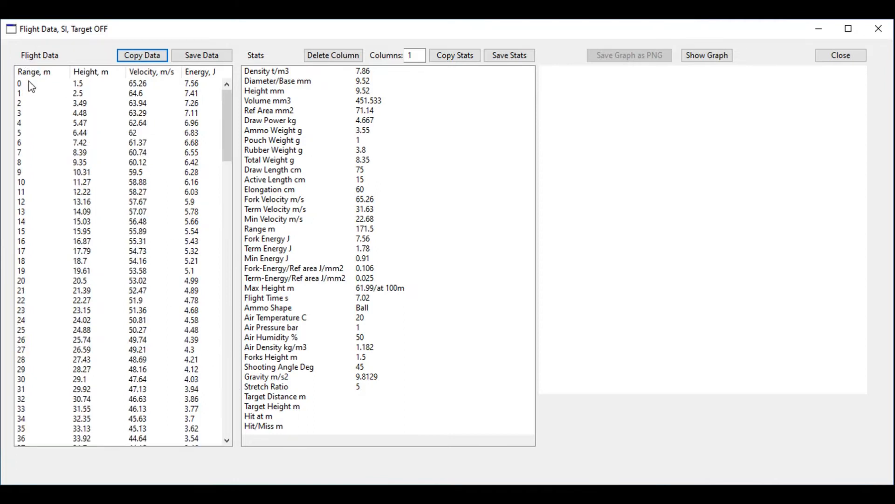
left_click_drag(228, 126, 21, 439)
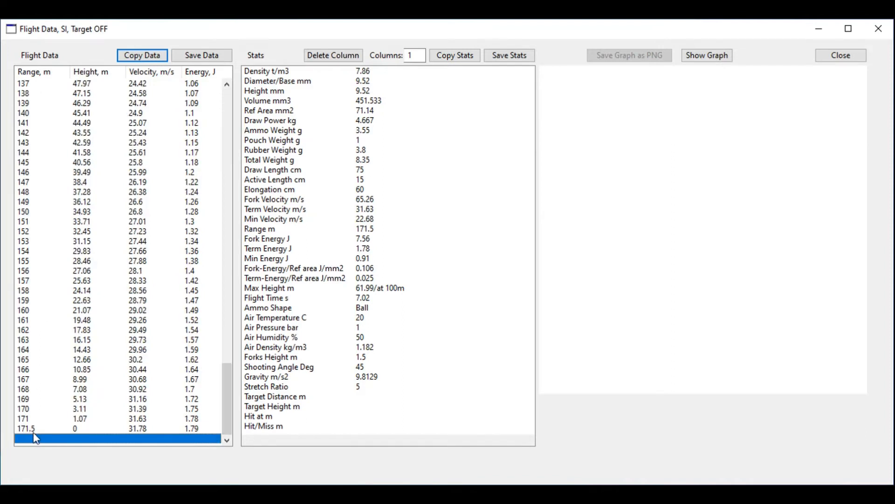
left_click_drag(227, 375, 92, 98)
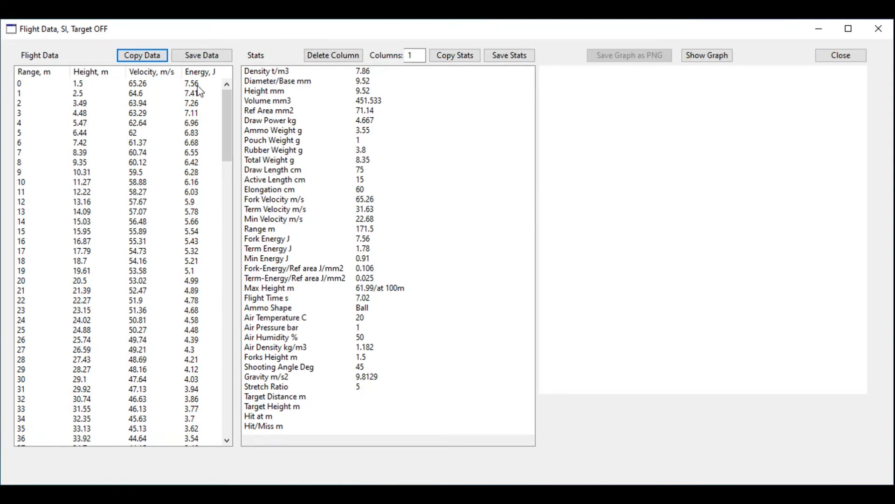
Plot the height, velocity and energy graph of the flight and open its PNG export without saving a picture.
left_click(714, 58)
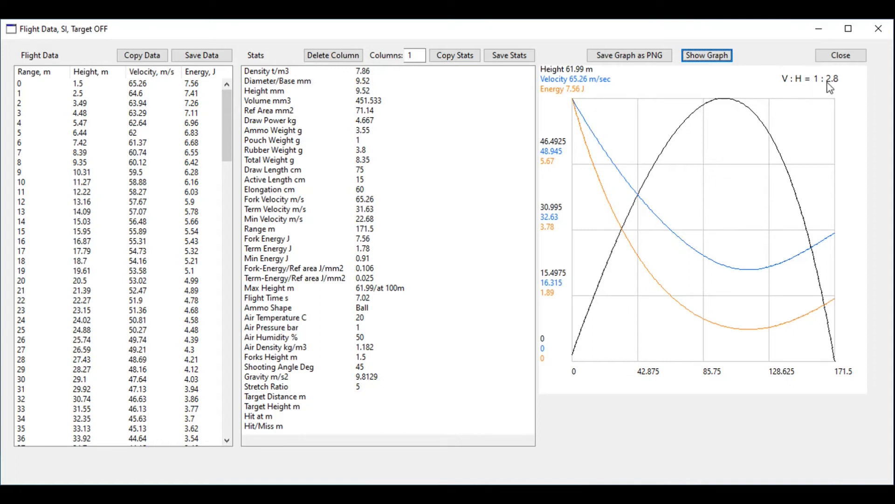
left_click(655, 56)
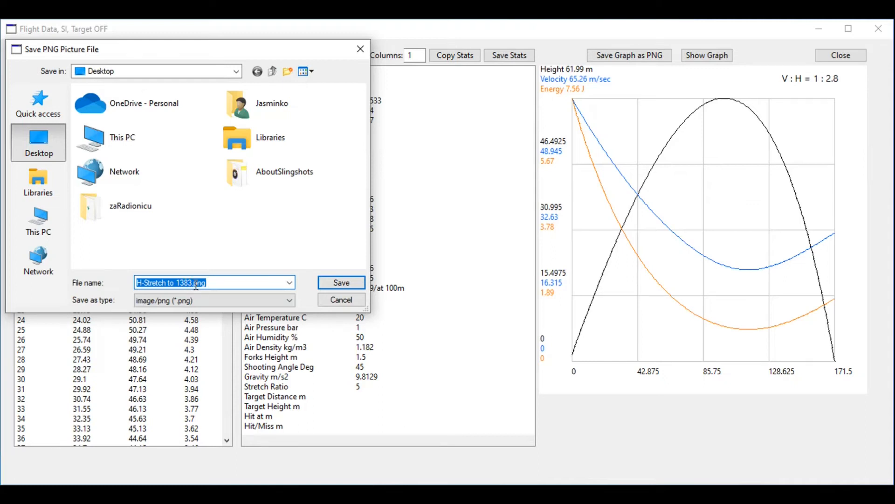
left_click(334, 301)
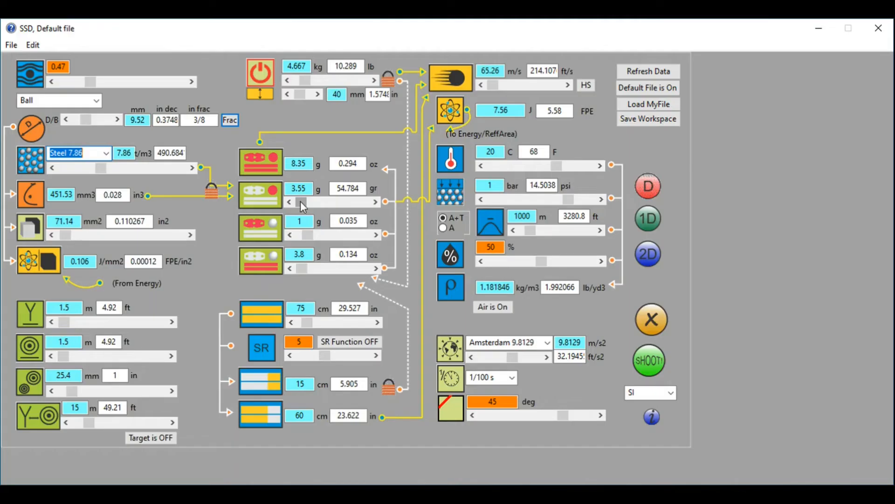
Set the ammo weight to 5 g and run the shot simulation.
left_click_drag(300, 202, 311, 201)
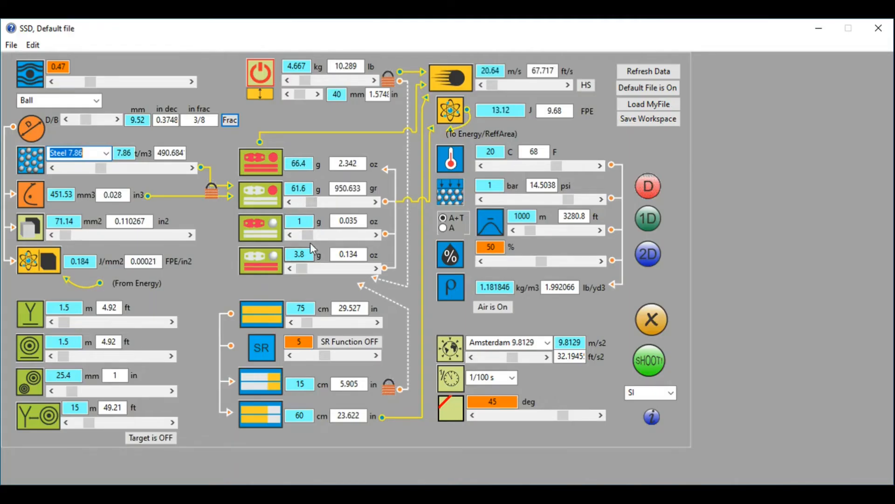
left_click_drag(314, 200, 303, 202)
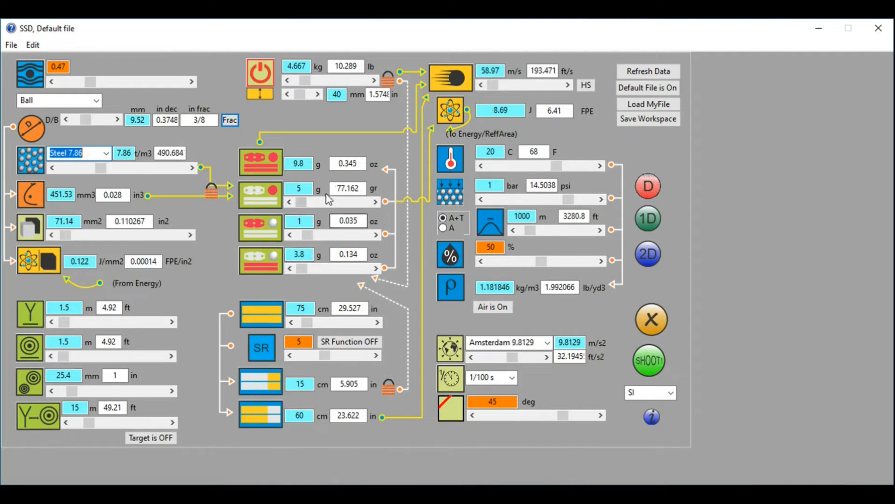
left_click(649, 360)
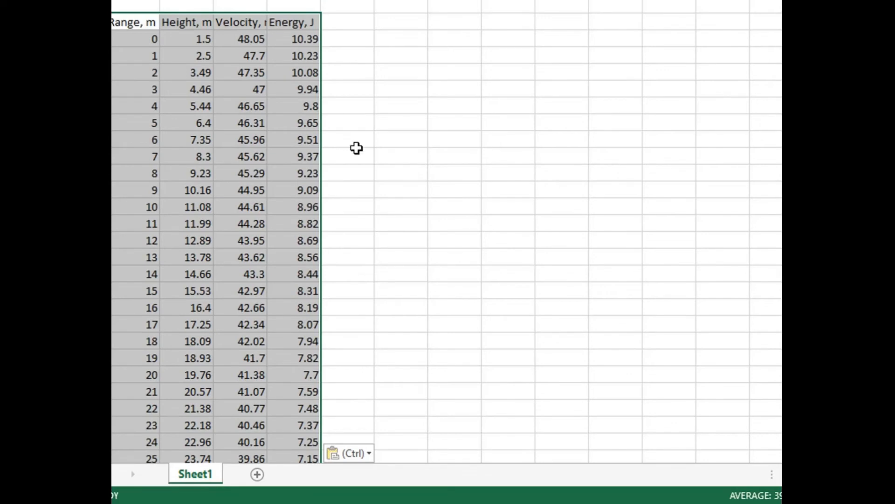
Switch to the Excel sheet and plot the Range and Height columns as a smooth trajectory chart, moved beside the data.
left_click(352, 153)
left_click_drag(136, 7, 209, 422)
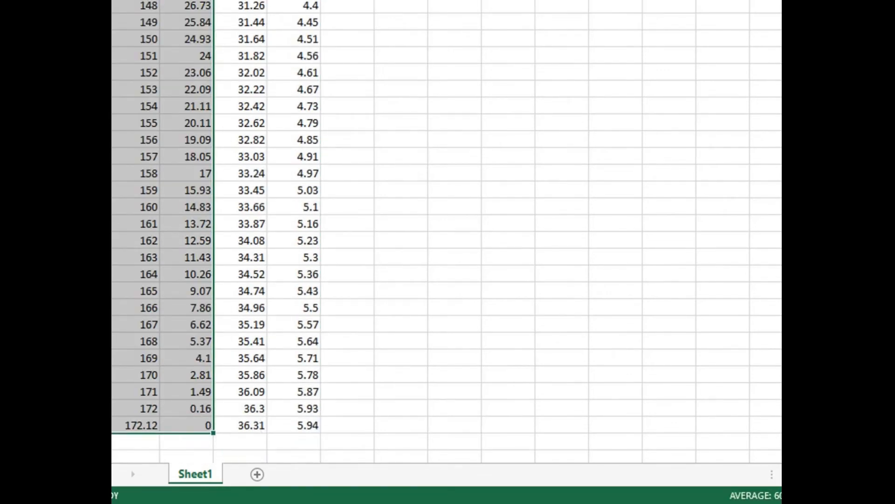
key("alt+n")
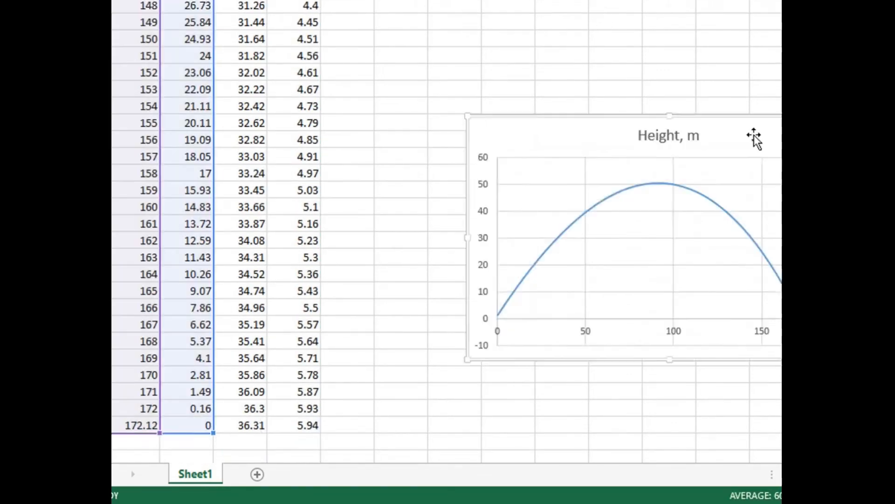
left_click_drag(752, 137, 641, 69)
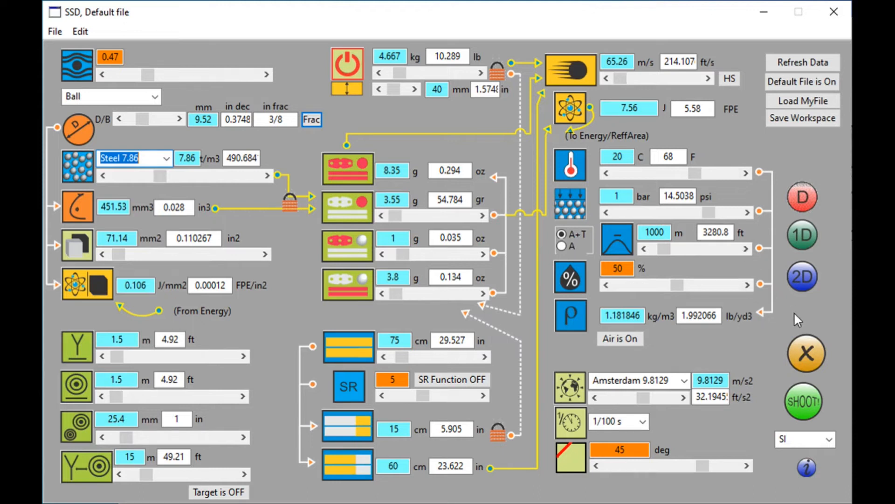
Record two data dumps with 5.55 g ammo, the second with 4.767 kg draw power and 1.1 g pouch weight, and close the dump window.
left_click(803, 197)
left_click(427, 213)
left_click(434, 218)
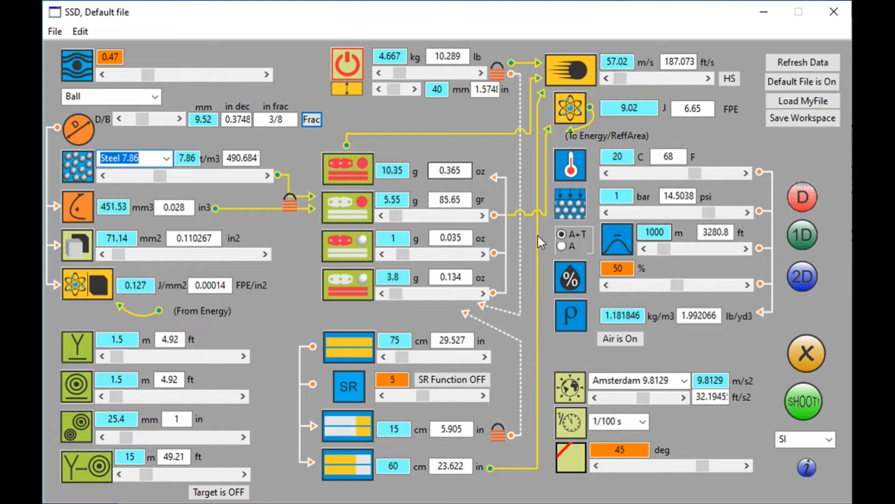
left_click(803, 197)
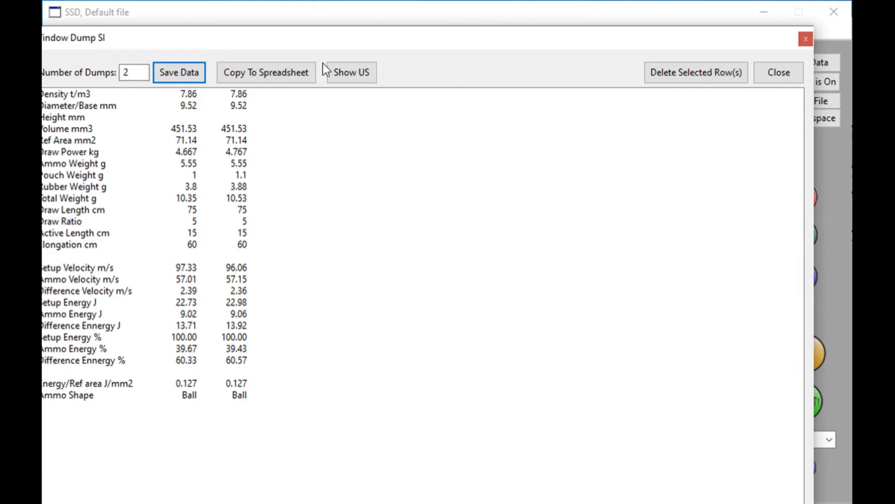
left_click_drag(314, 43, 340, 34)
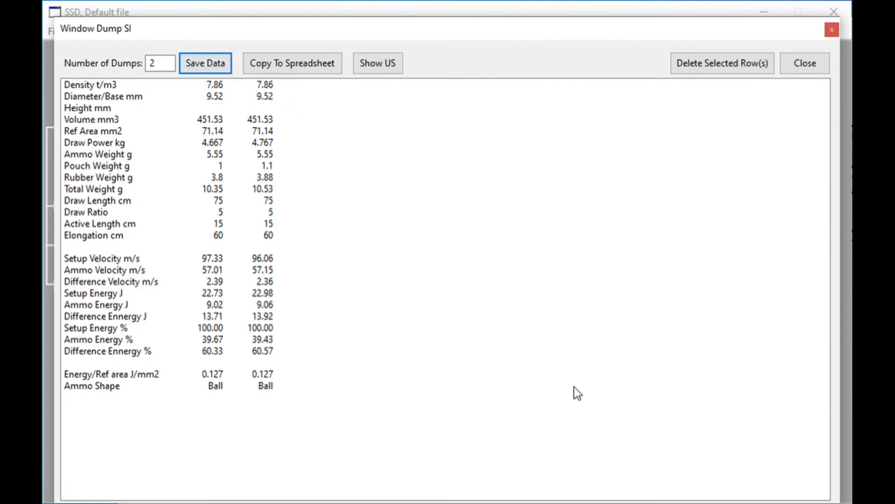
left_click(805, 64)
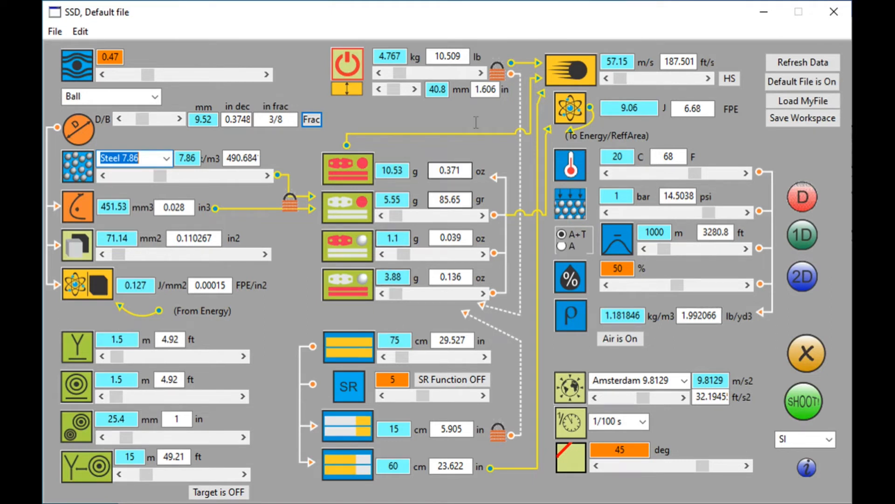
Restore the default data and generate a 1D table for Pouch Weight abs with a 0.1 g delta and 9 steps.
left_click(773, 70)
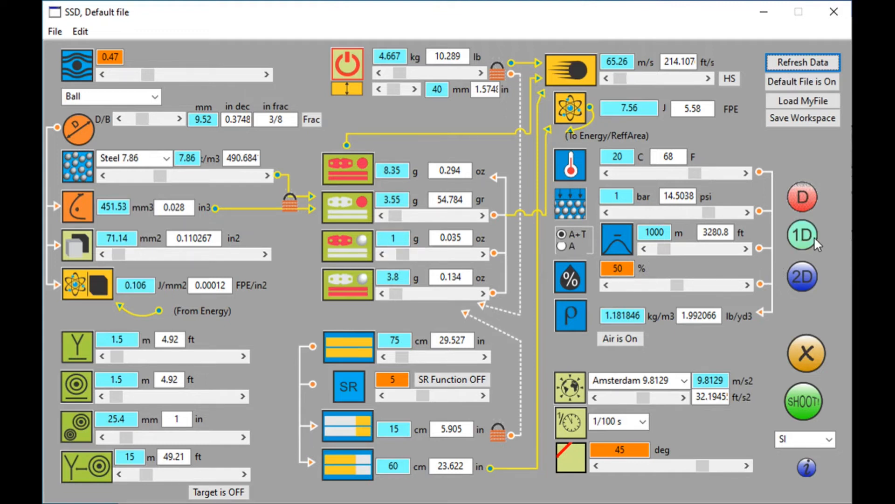
left_click(803, 235)
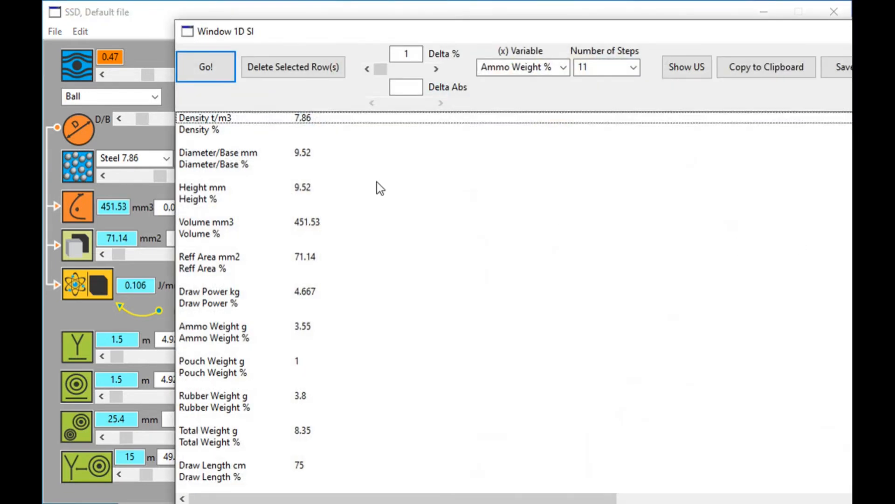
left_click(562, 66)
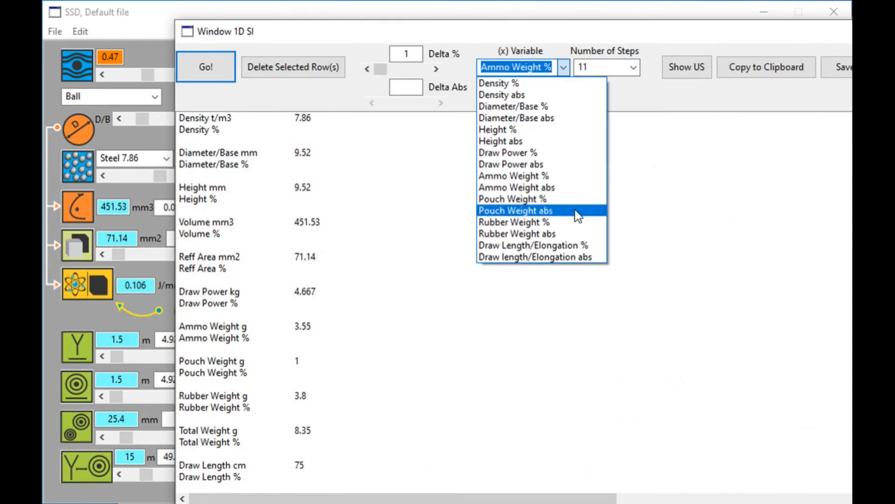
left_click(549, 215)
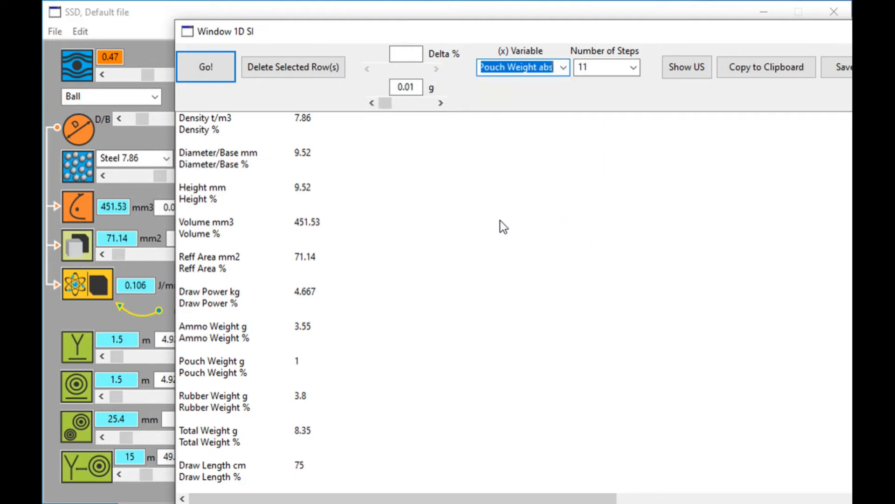
left_click(371, 103)
left_click(634, 70)
left_click(607, 173)
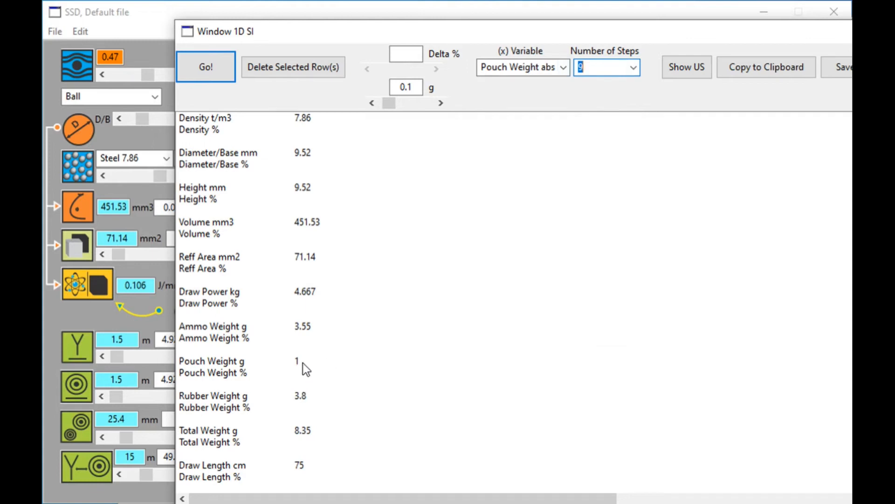
left_click(212, 63)
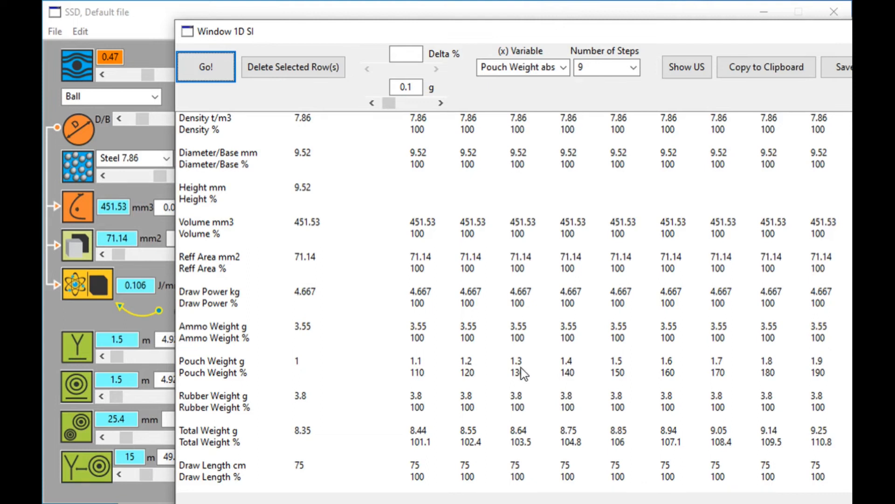
Examine the velocity, energy and energy per reference area rows of the 1D table and request the US units view.
scroll(240, 399, "down", 5)
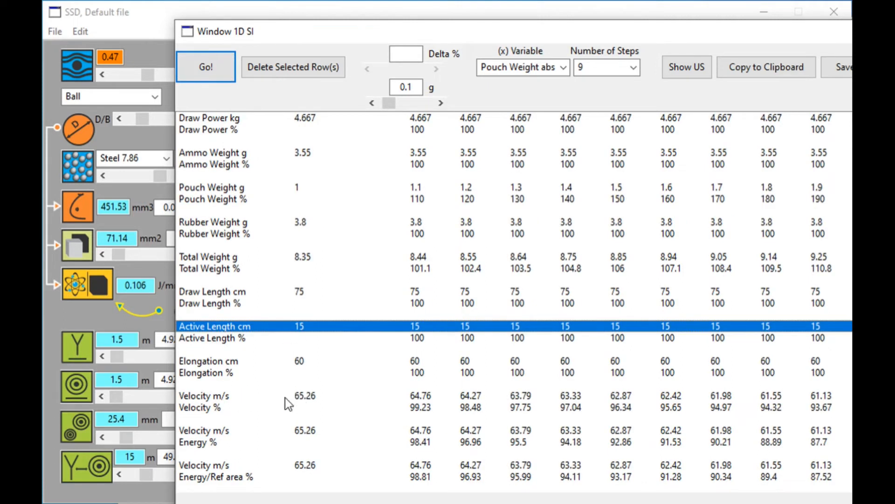
left_click(217, 395)
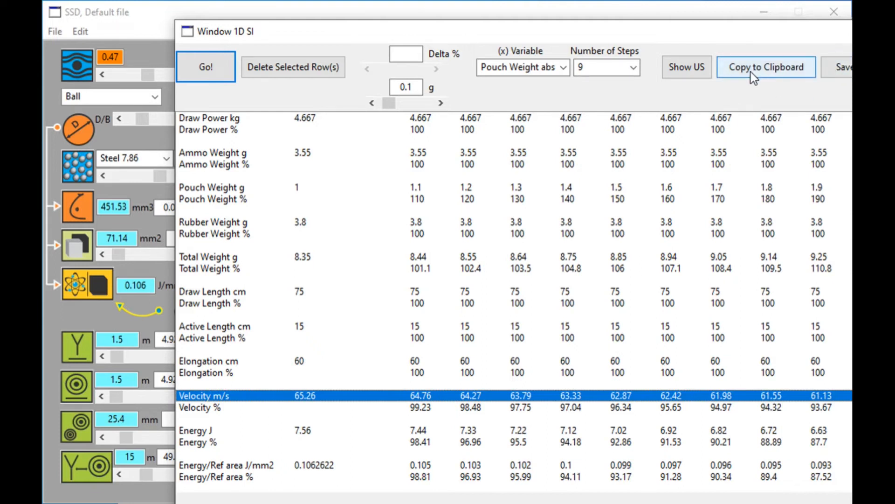
left_click(679, 66)
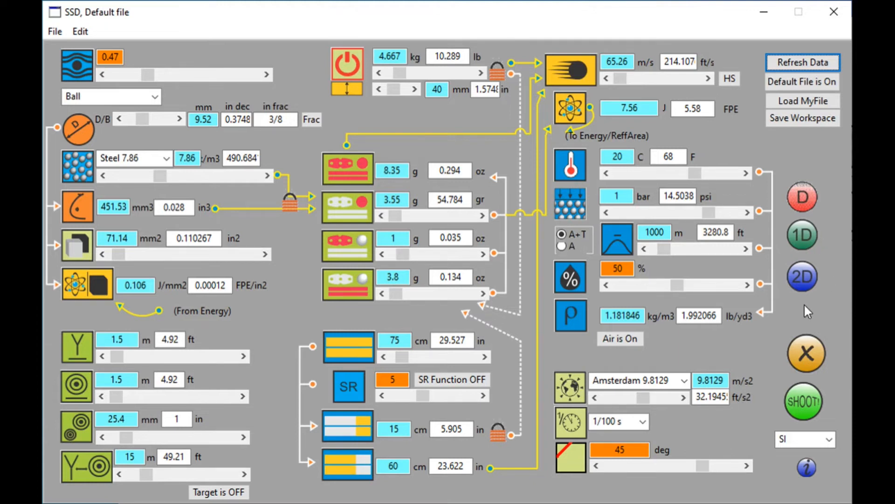
Set up a 2D table of velocity by ammo weight and draw power, with 5 steps and 10 % change for both variables.
left_click(803, 279)
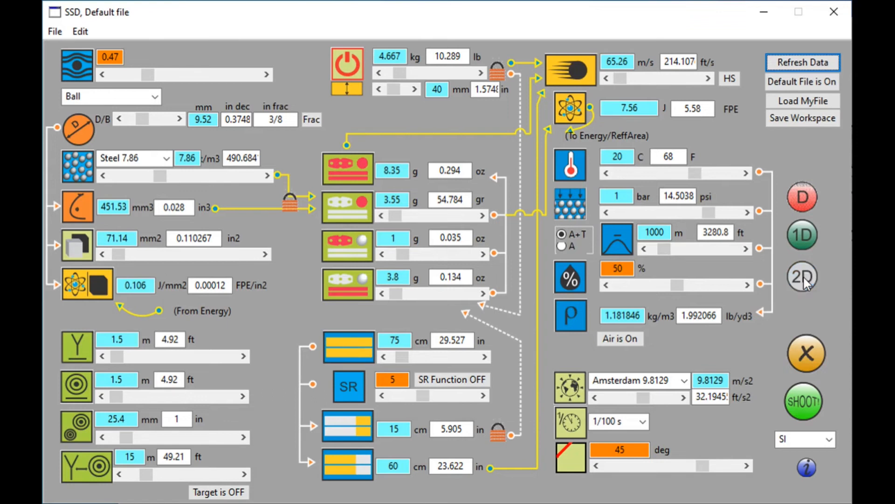
left_click(745, 171)
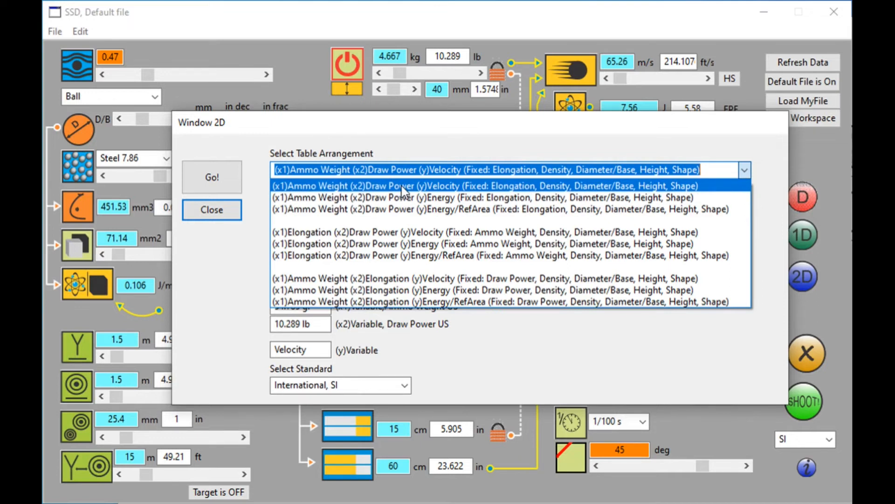
left_click(451, 186)
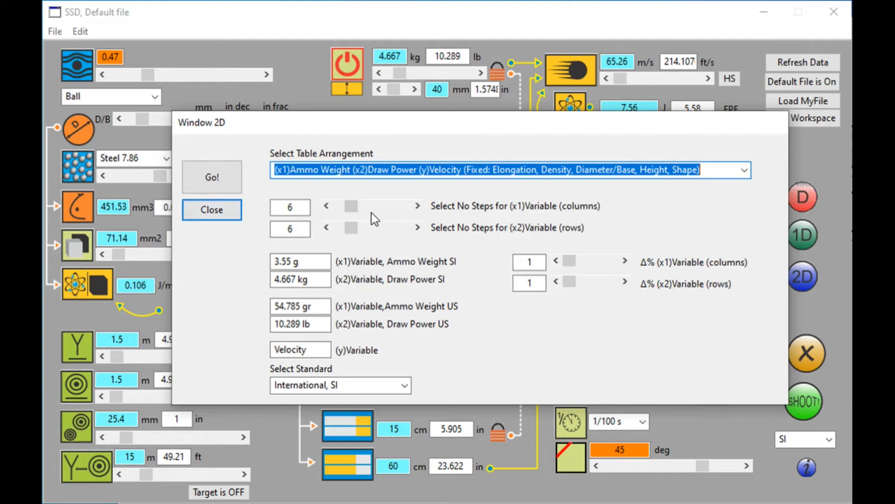
left_click(326, 205)
left_click(290, 263)
left_click(602, 260)
left_click(557, 262)
left_click(606, 282)
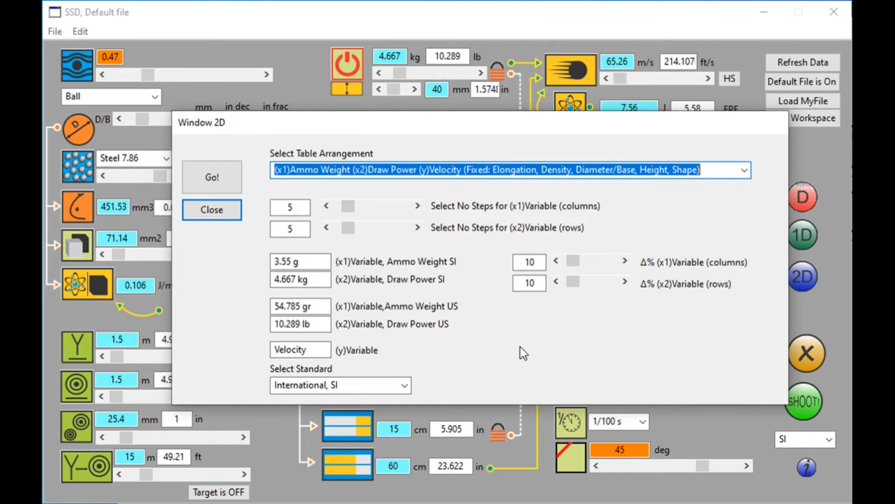
Generate the 2D velocity table and copy it into an Excel sheet.
left_click(211, 169)
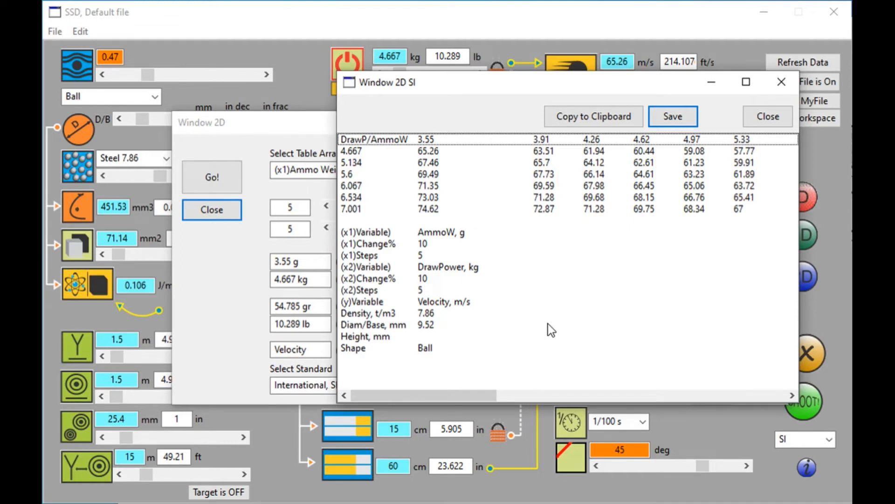
left_click(597, 118)
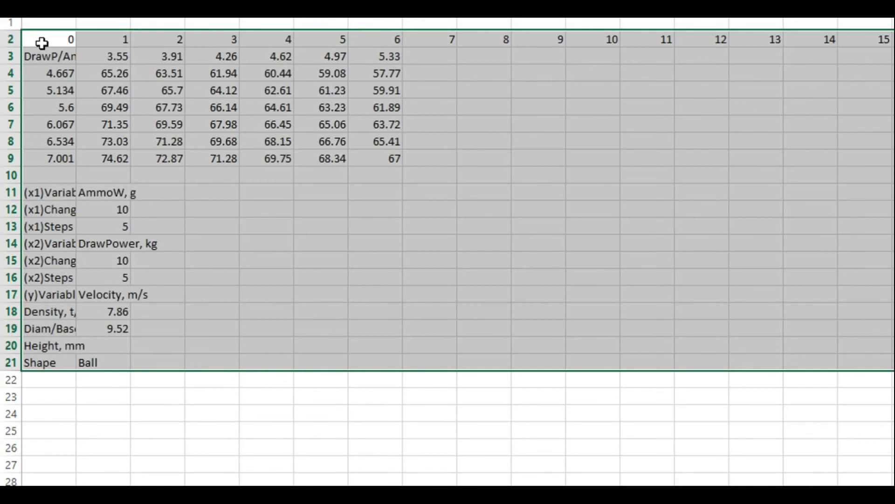
left_click(97, 74)
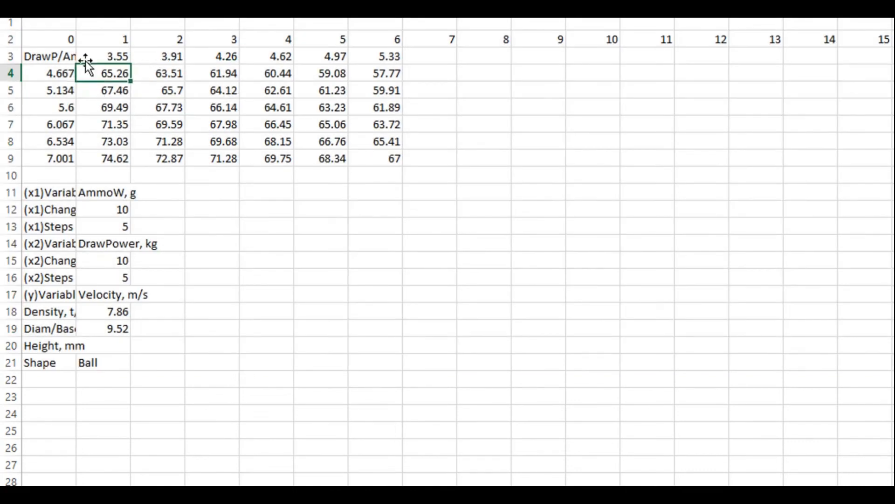
Clear the column numbers 0 to 15 in row 2 above the pasted table and select its ammo weight header row.
left_click_drag(54, 39, 870, 39)
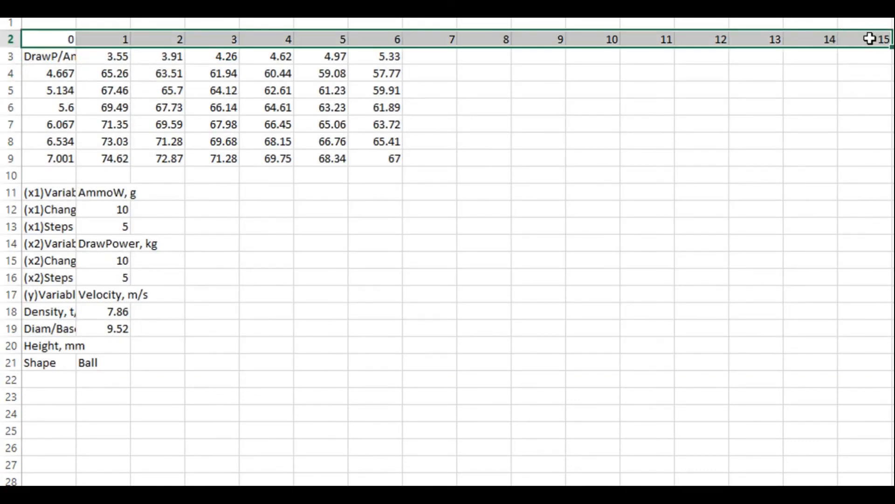
key("Delete")
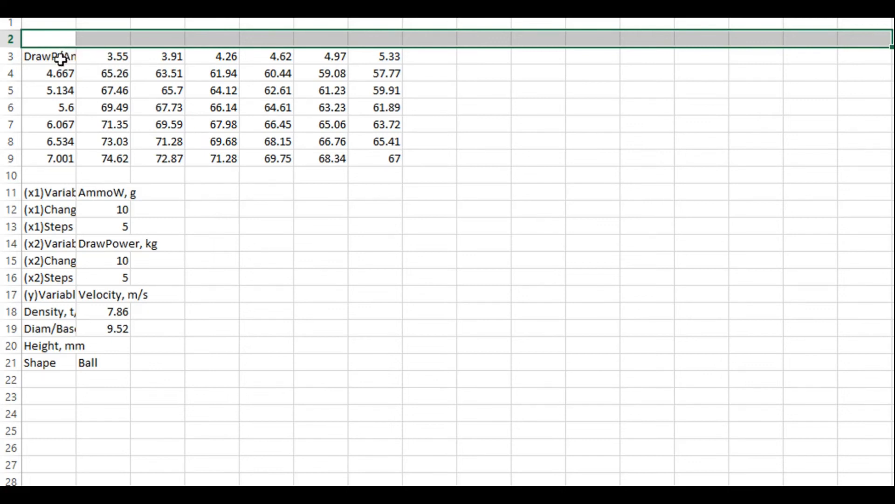
left_click_drag(60, 58, 371, 56)
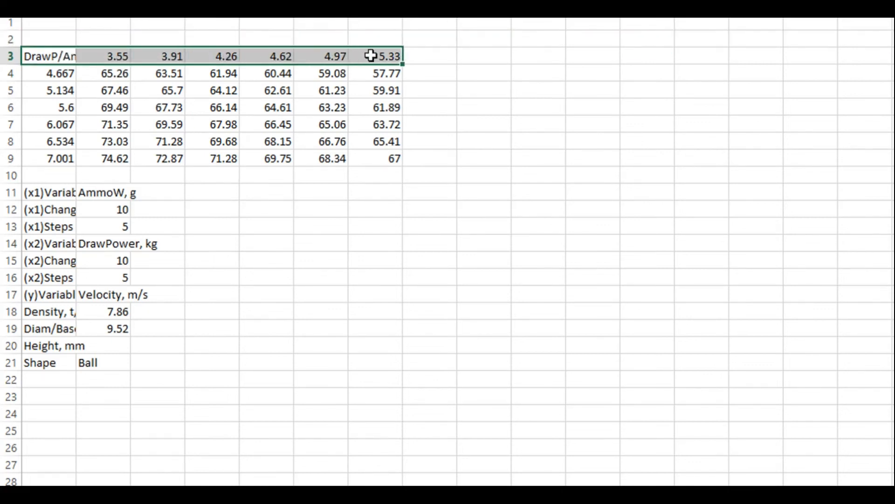
Fill the ammo weight header row and draw power column of the pasted table with yellow, and select its velocity values.
left_click(68, 1)
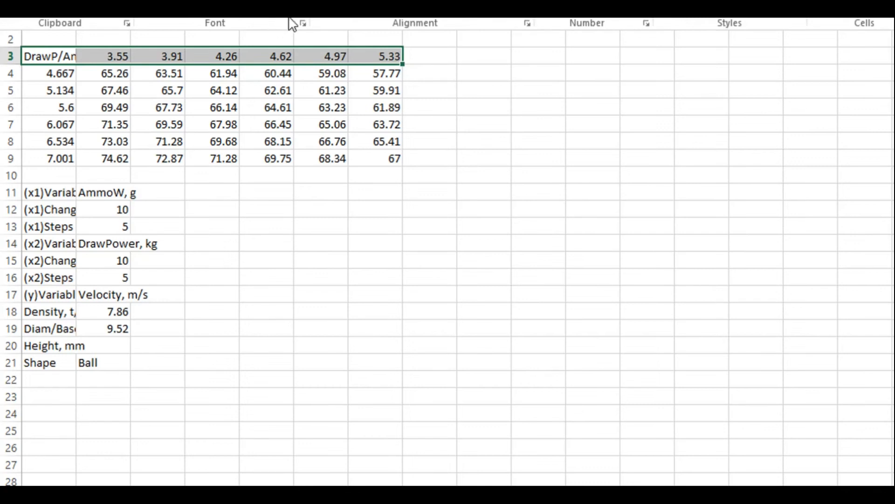
left_click(267, 6)
left_click_drag(52, 56, 52, 158)
left_click(68, 1)
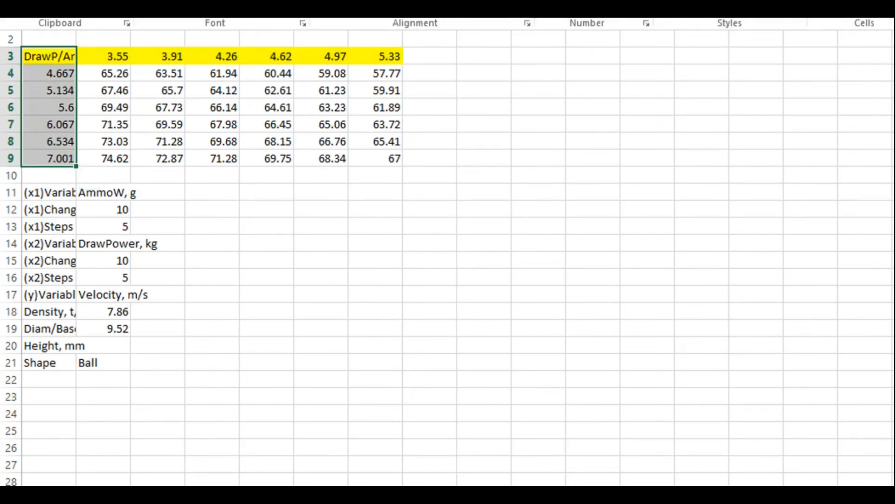
left_click(267, 6)
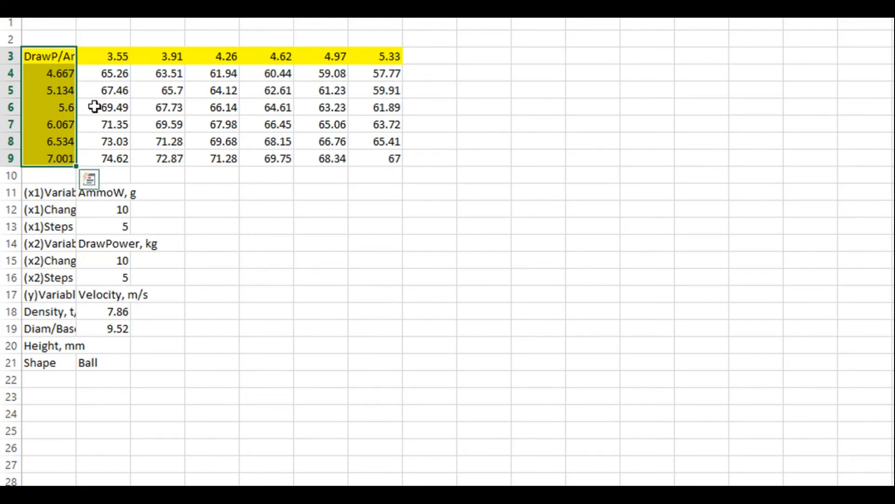
mouse_move(112, 73)
left_mouse_down()
mouse_move(120, 114)
mouse_move(370, 160)
left_mouse_up()
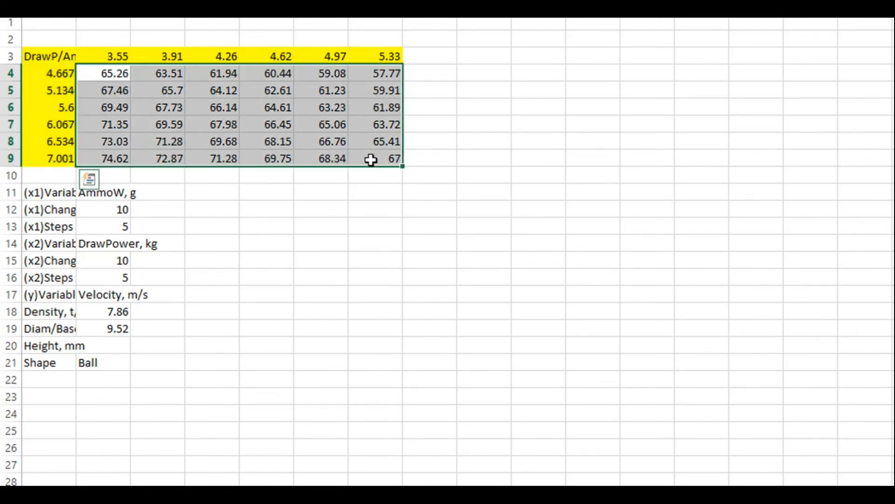
left_click(515, 103)
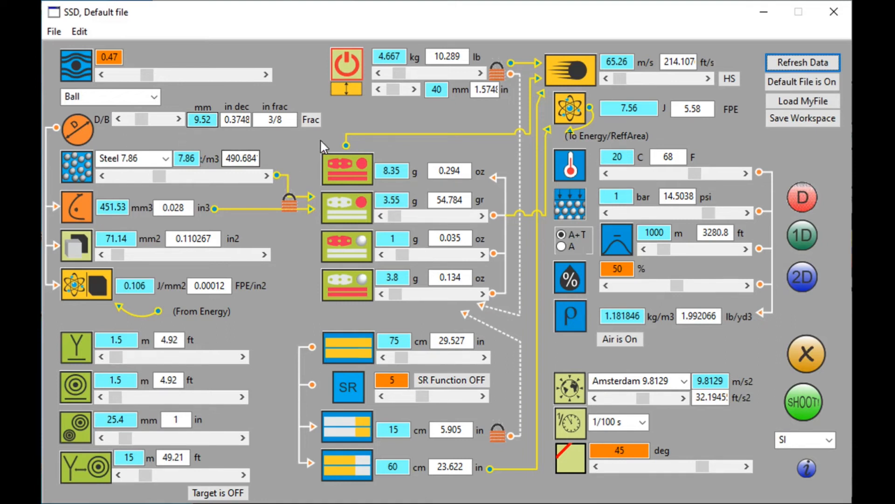
View the inch fraction settings for the ammo diameter and close them without accepting.
left_click(311, 120)
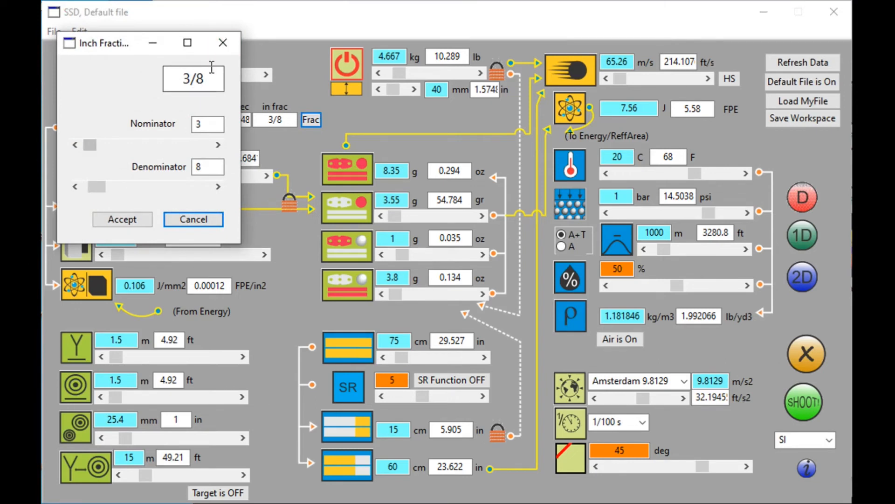
left_click(224, 41)
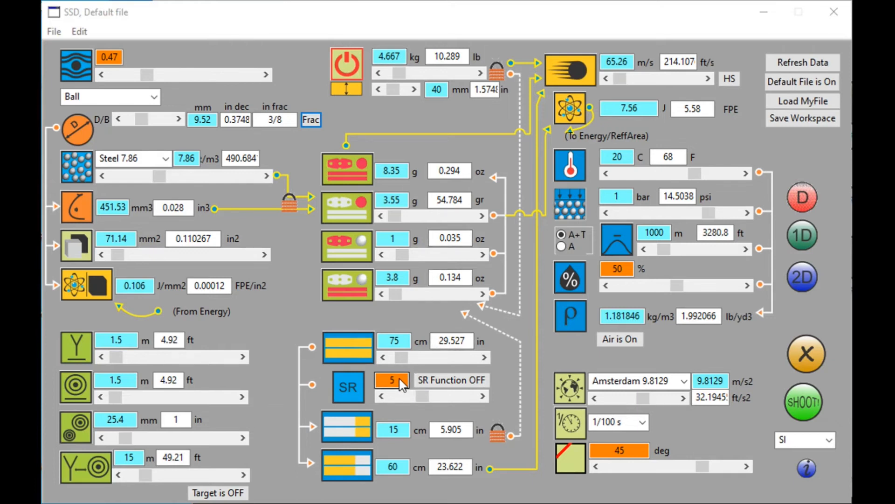
Raise the stretch ratio to 7, and load and apply the default SR function.
left_click(444, 397)
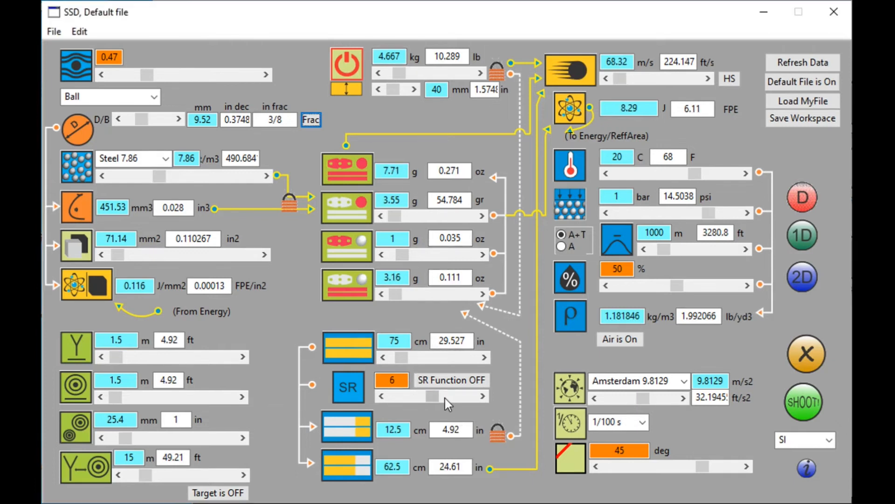
left_click(453, 397)
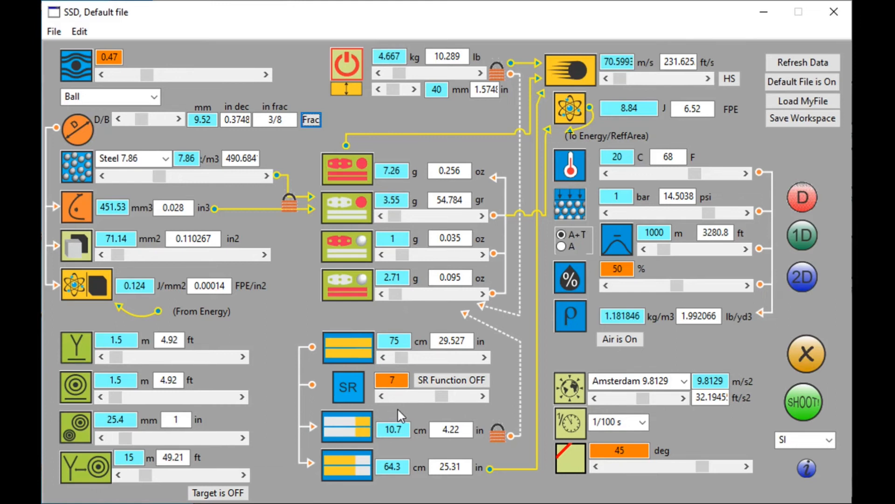
left_click(453, 385)
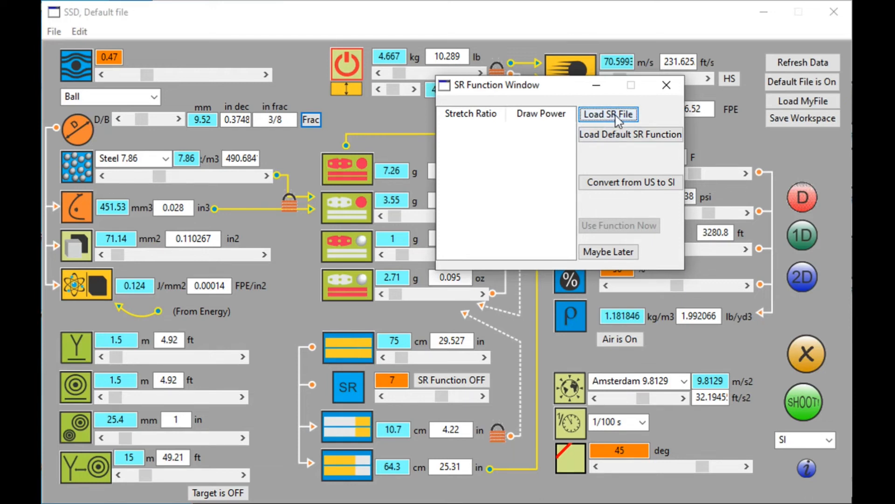
left_click(596, 140)
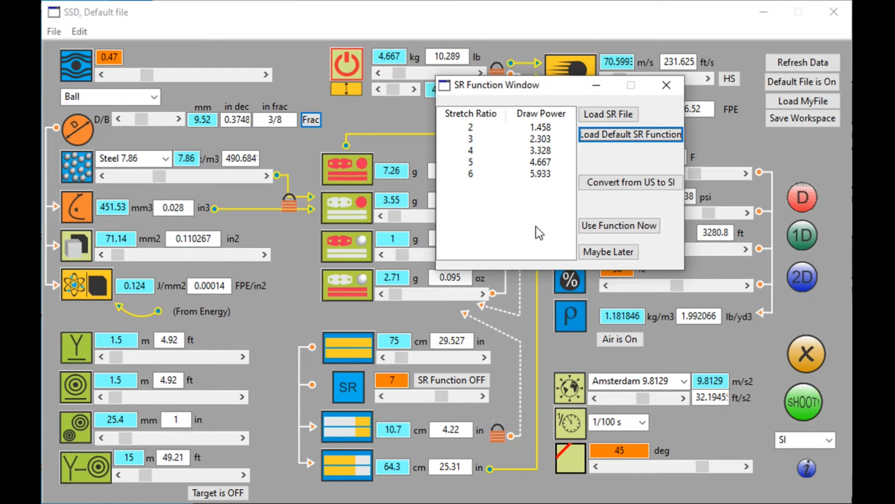
left_click(605, 226)
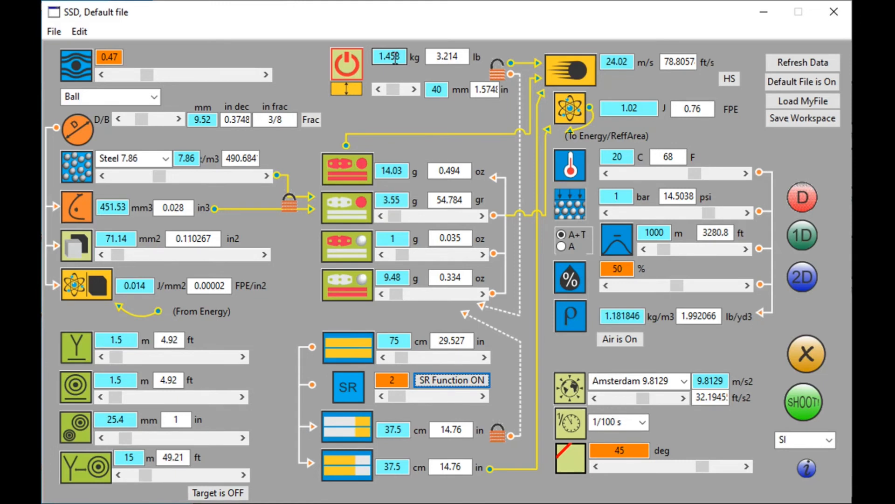
Raise the stretch ratio step by step through 3 and 4 to 5 with the SR function on.
left_click(430, 396)
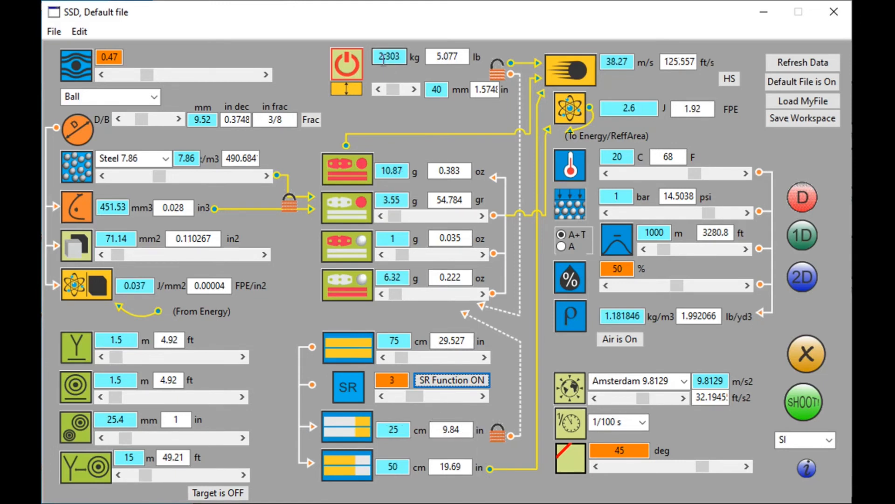
left_click(451, 399)
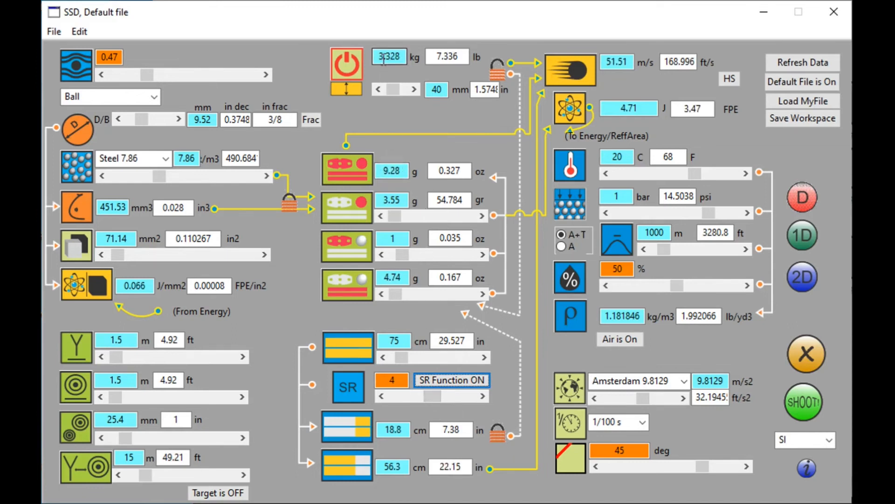
left_click(456, 398)
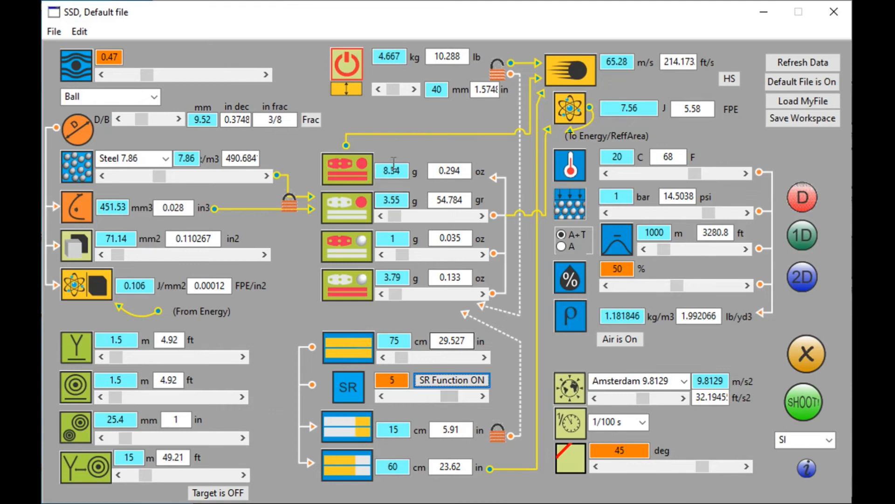
left_click(390, 62)
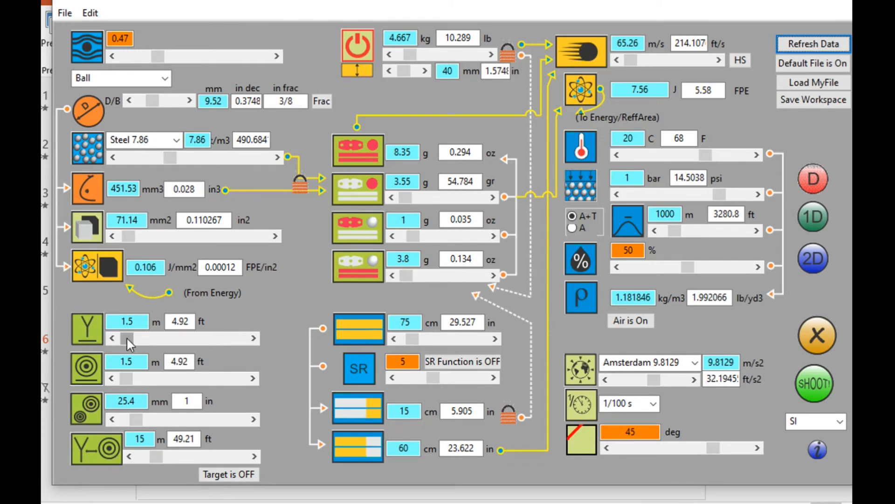
Set the fork height to 18.8 m, target height to 14.094 m, target size to 254 mm and target distance to 100 m.
left_click_drag(127, 337, 140, 379)
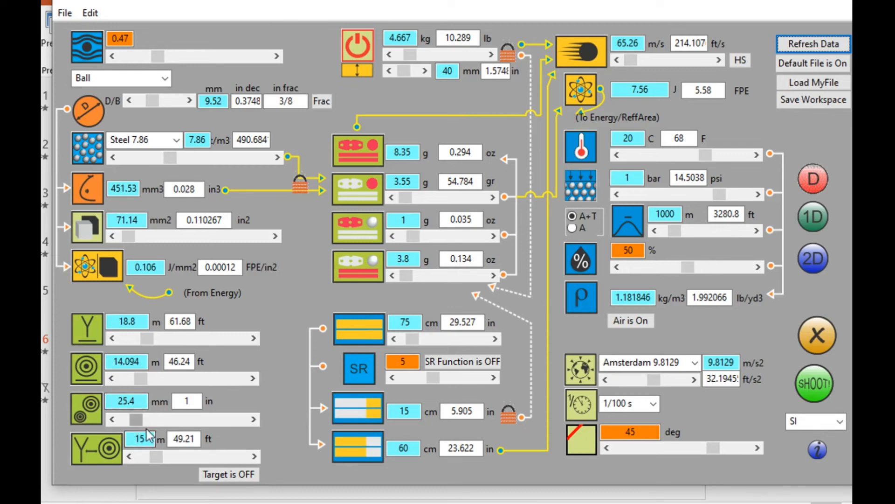
left_click_drag(137, 420, 256, 427)
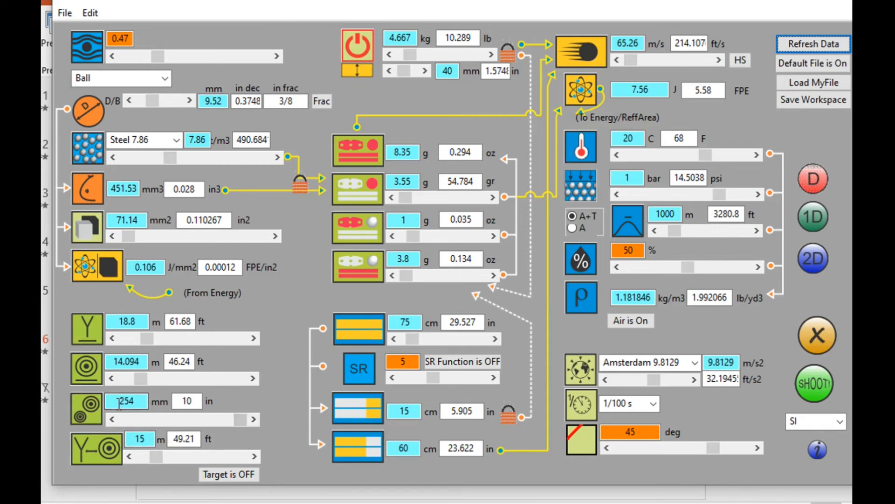
mouse_move(154, 454)
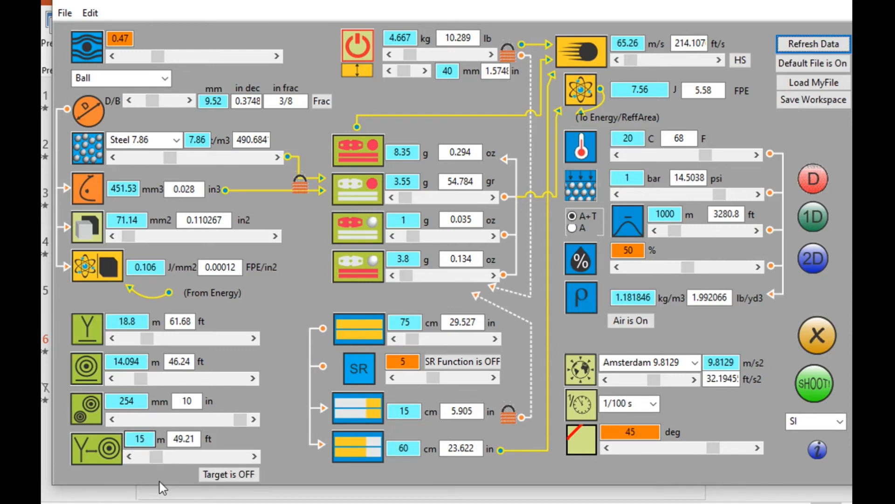
left_click_drag(158, 452, 241, 454)
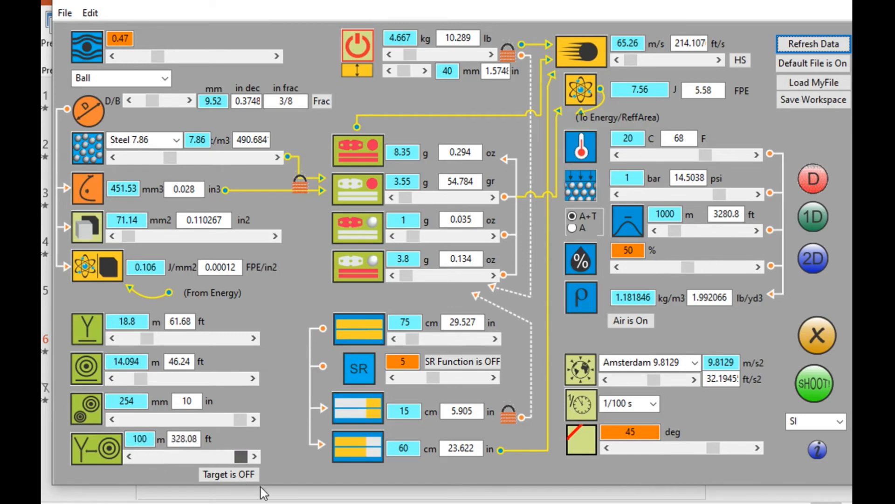
Refresh the data to the default file's values and turn the target on.
left_click(801, 49)
left_click(227, 477)
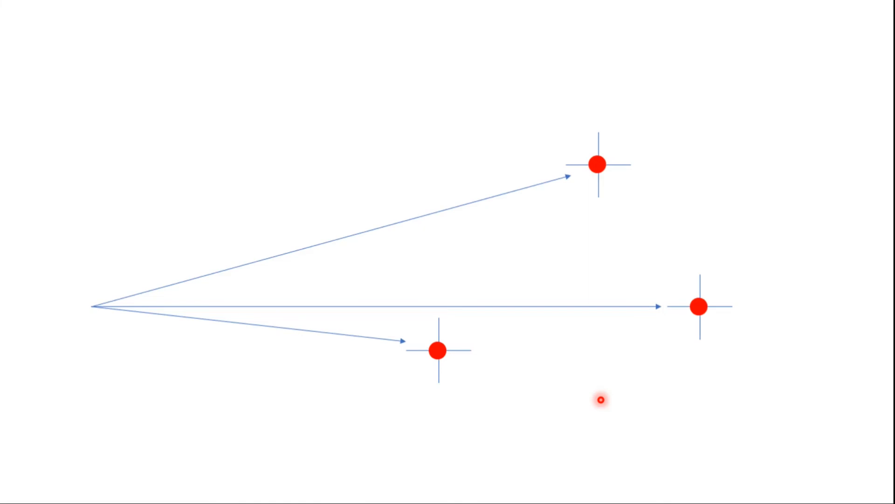
key("Right")
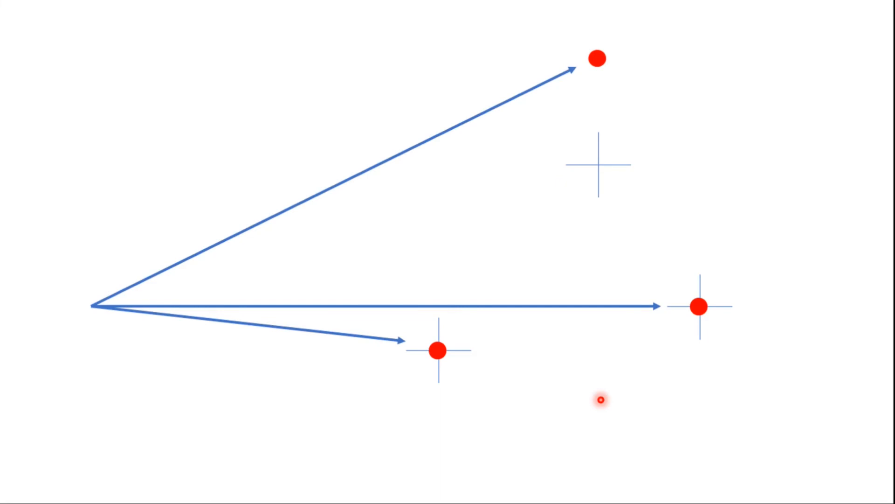
key("Right")
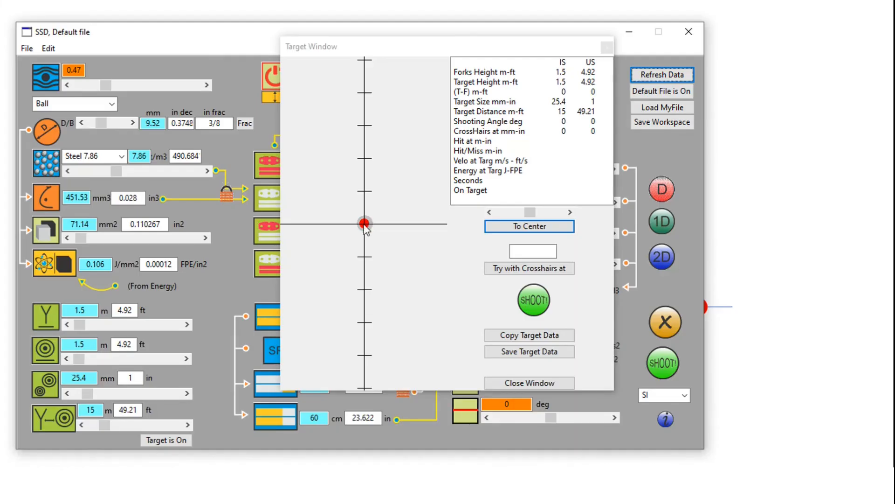
Shoot at a 3.5 m high target with the crosshairs raised to 154 mm, and move the flight data window aside.
left_click(122, 359)
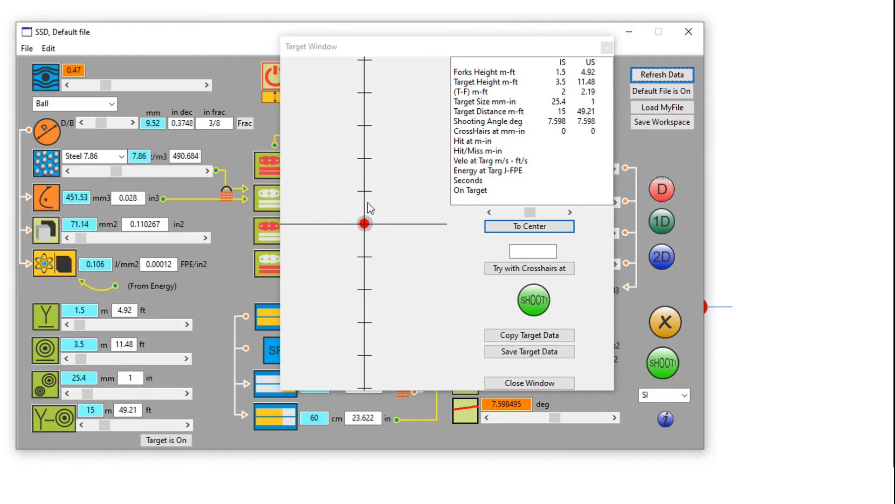
left_click(552, 214)
left_click(552, 214)
left_click(552, 214)
left_click(552, 214)
left_click(552, 213)
left_click(552, 214)
left_click(552, 215)
left_click(569, 212)
left_click(569, 212)
left_click(570, 212)
left_click(569, 212)
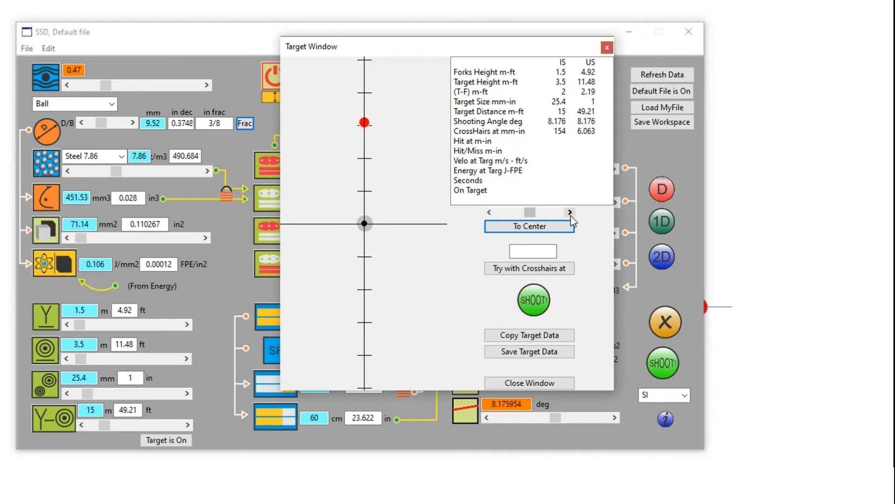
left_click(533, 308)
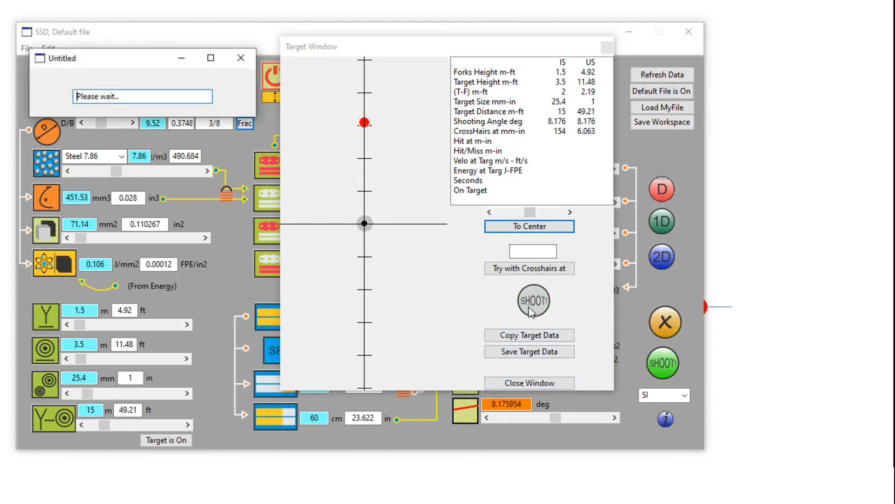
left_click_drag(181, 76, 838, 196)
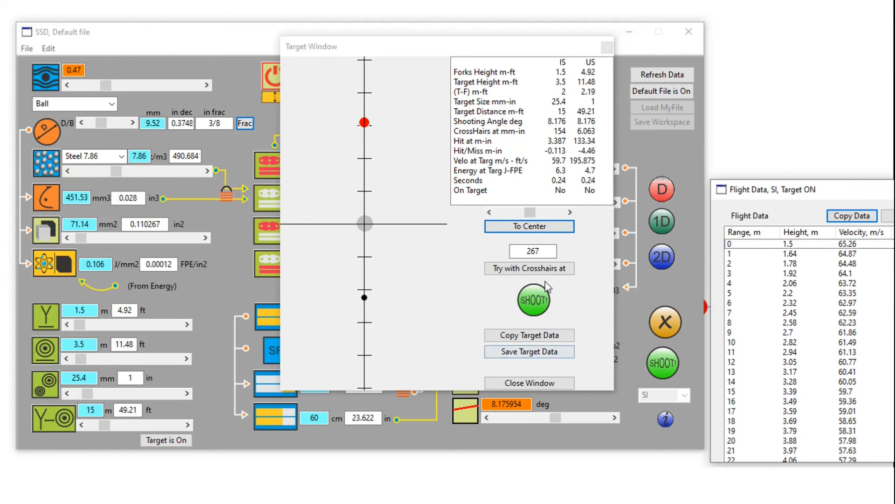
Raise the crosshairs to 274 mm and shoot at the target again.
left_click(557, 213)
left_click(557, 214)
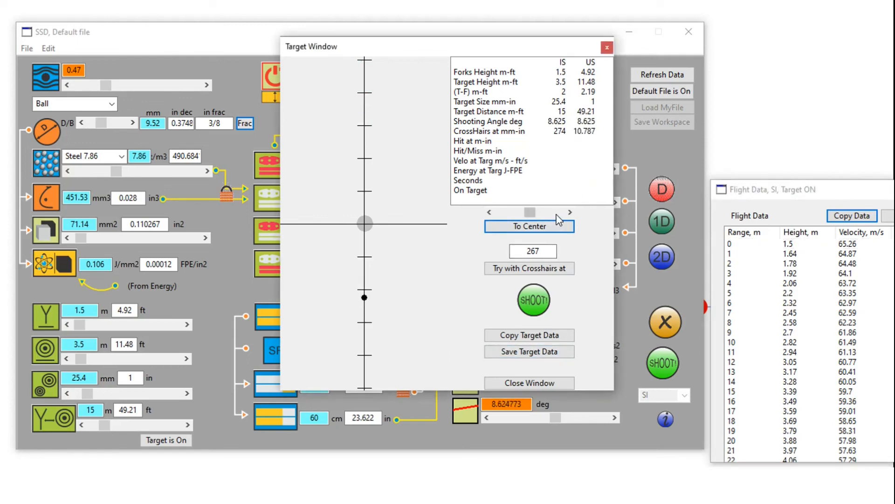
left_click(539, 301)
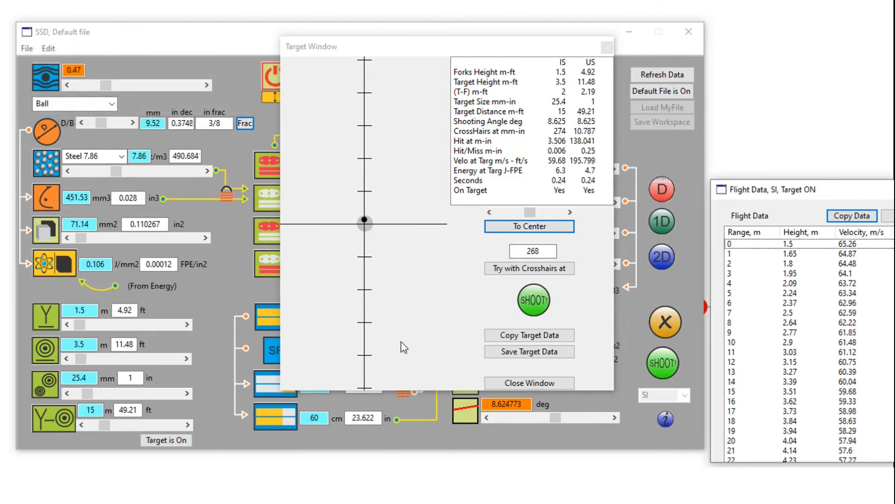
Reset the crosshairs to the target centre, raise them to 140 mm and shoot.
left_click(528, 228)
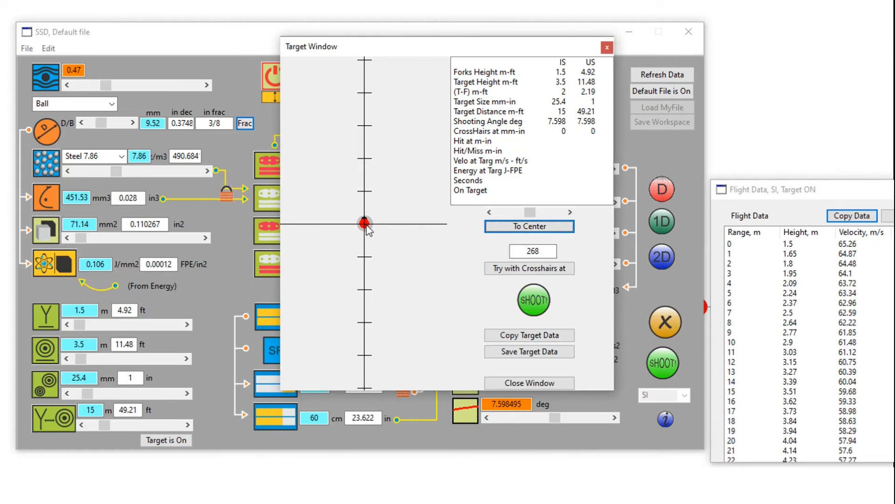
left_click(553, 214)
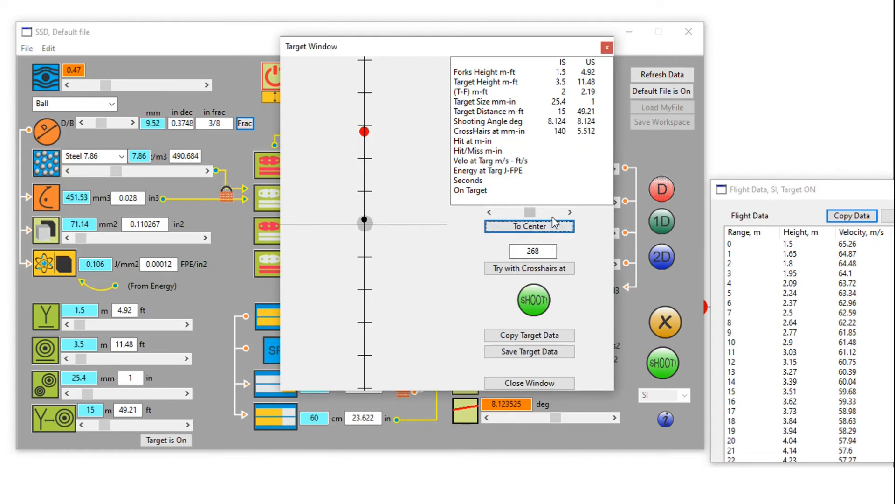
left_click(534, 304)
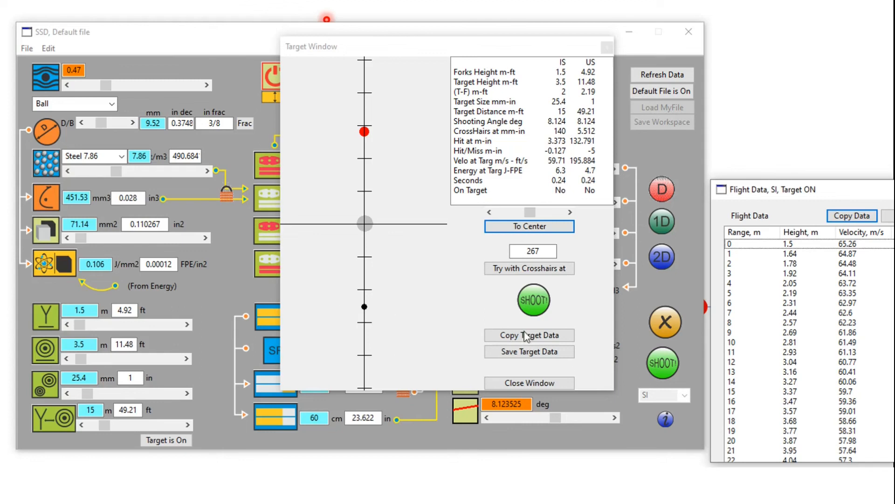
Shoot with the suggested crosshair height of 267 mm, and repeat with the suggested 268 mm.
left_click(525, 268)
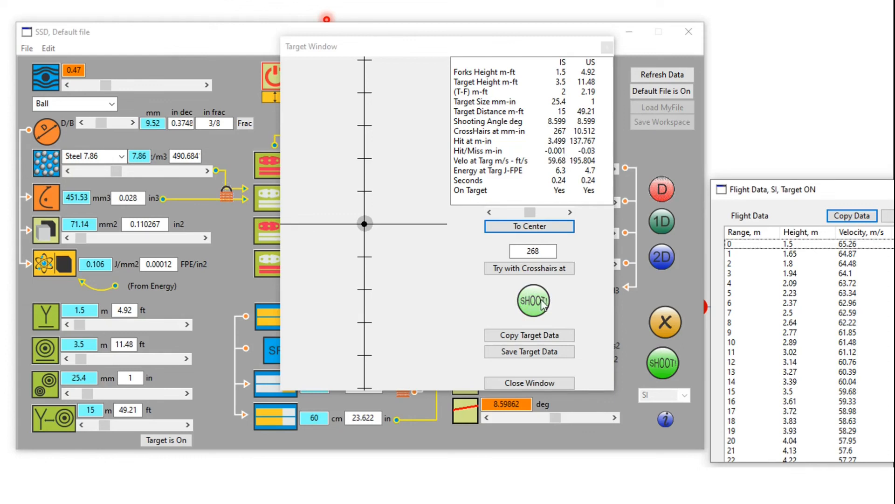
left_click(545, 272)
left_click(534, 303)
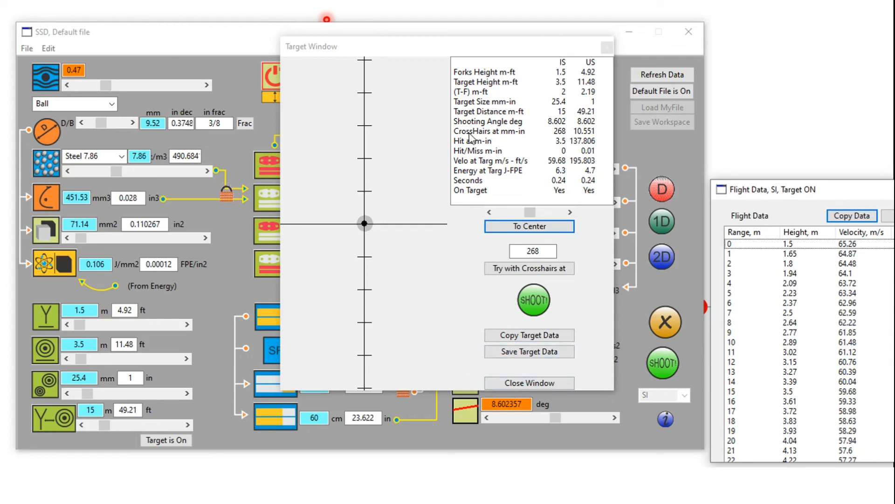
Reposition and enlarge the flight data window, copy the flight data table and paste it into the Excel sheet from row 3.
left_click_drag(863, 196, 186, 48)
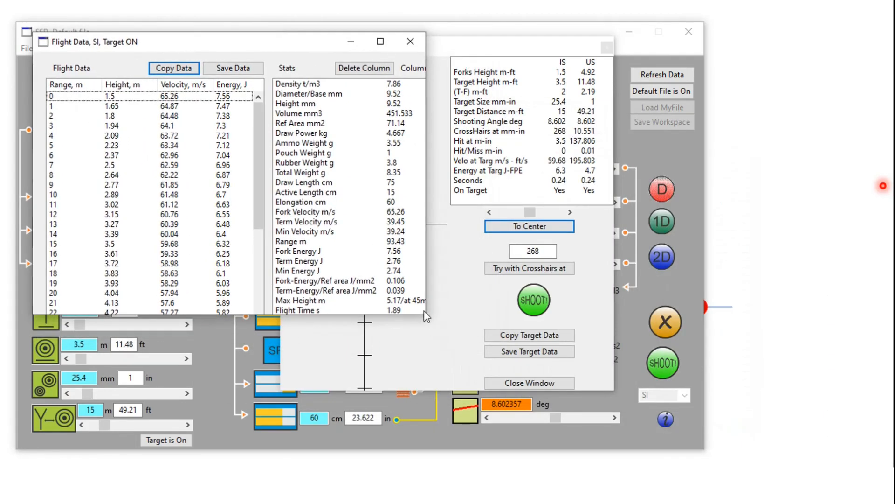
left_click_drag(423, 319, 692, 440)
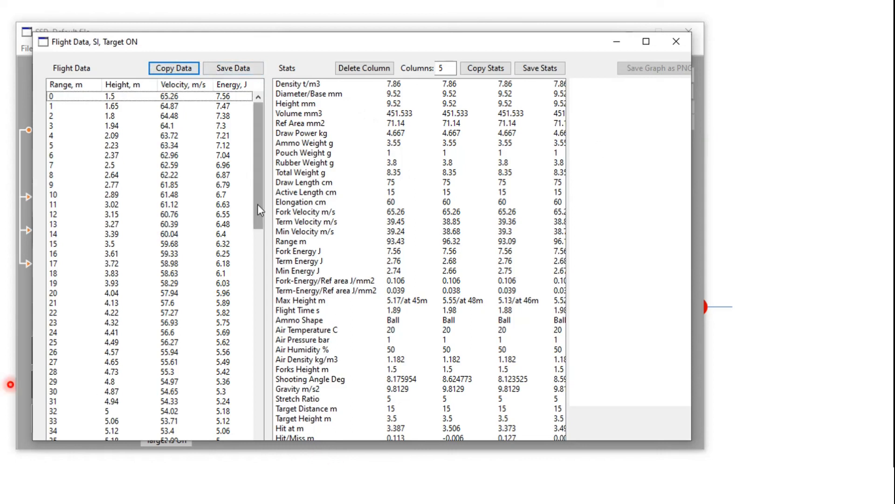
left_click(176, 70)
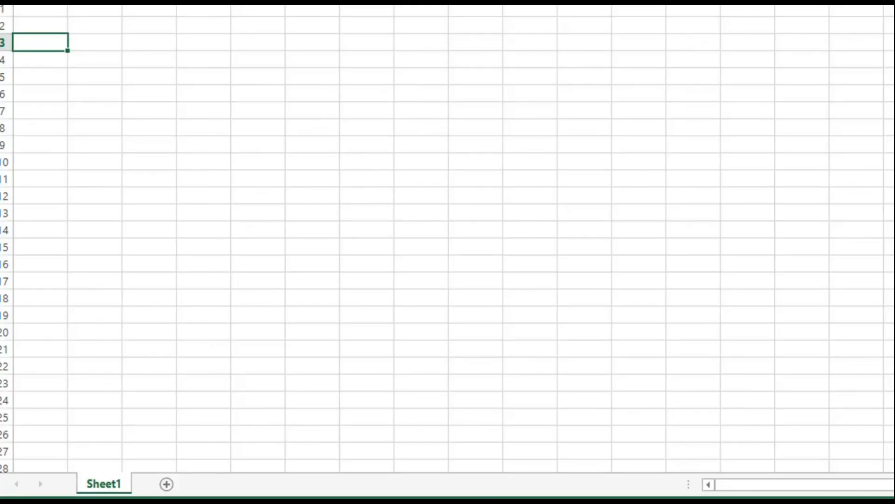
key("ctrl+v")
left_click(312, 114)
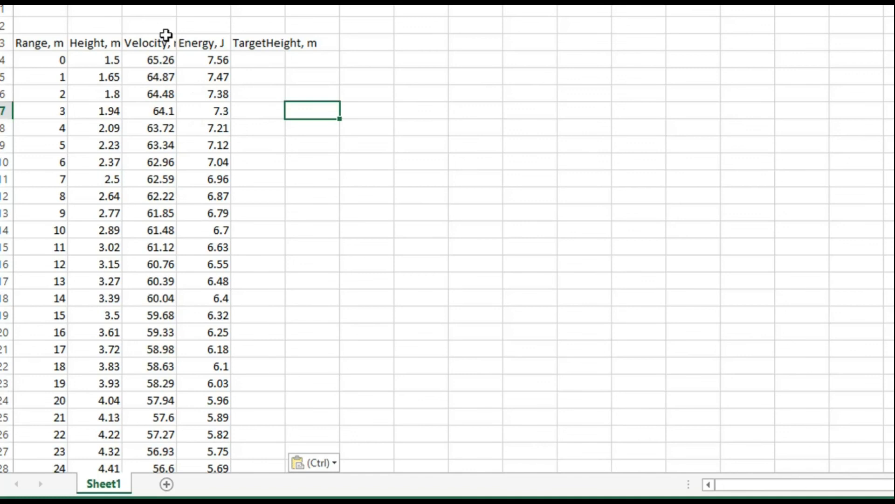
Hide the Velocity and Energy columns in the worksheet.
left_click_drag(151, 9, 203, 8)
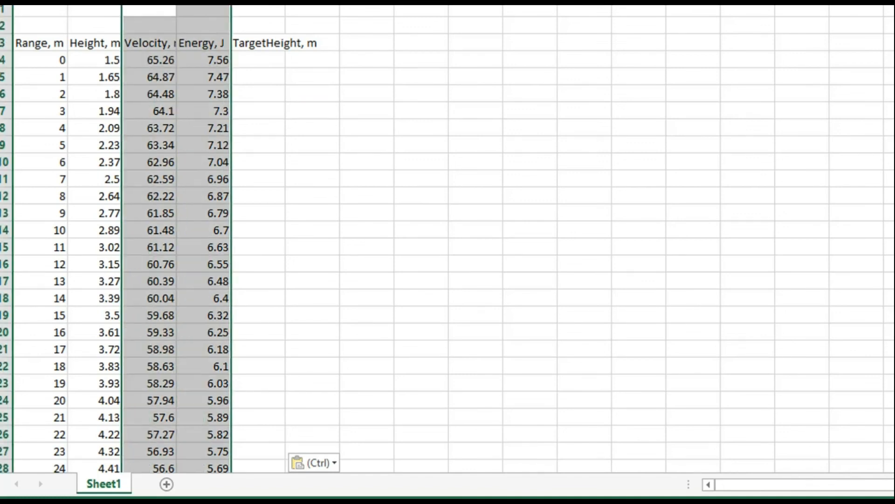
right_click(201, 7)
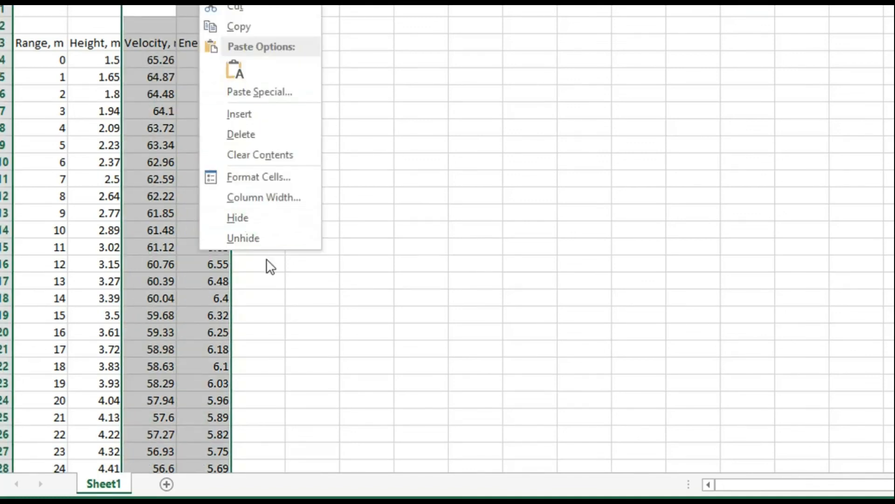
left_click(249, 218)
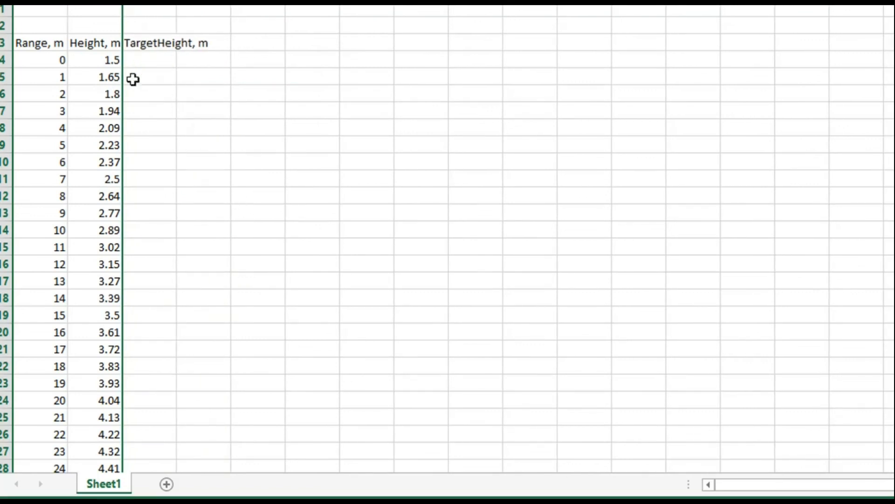
Plot the Range, Height and TargetHeight data, including headers, as a scatter chart with smooth lines, and widen the chart.
left_click_drag(47, 43, 173, 401)
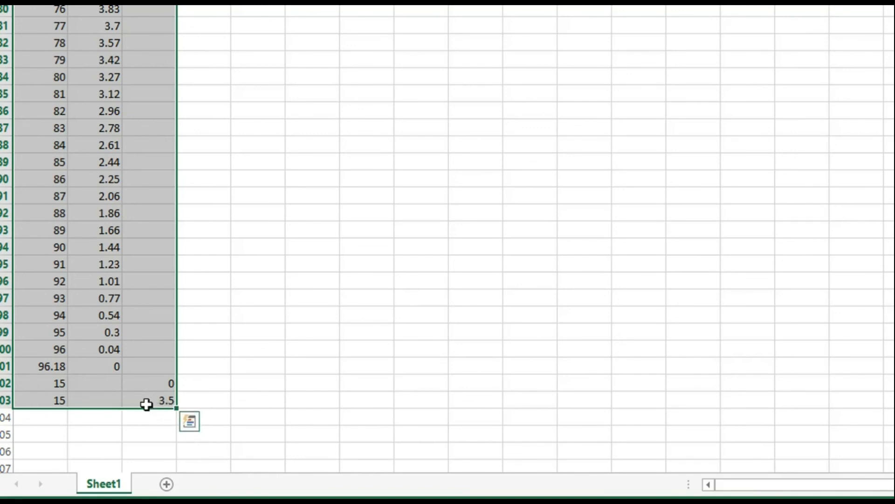
left_click(63, 2)
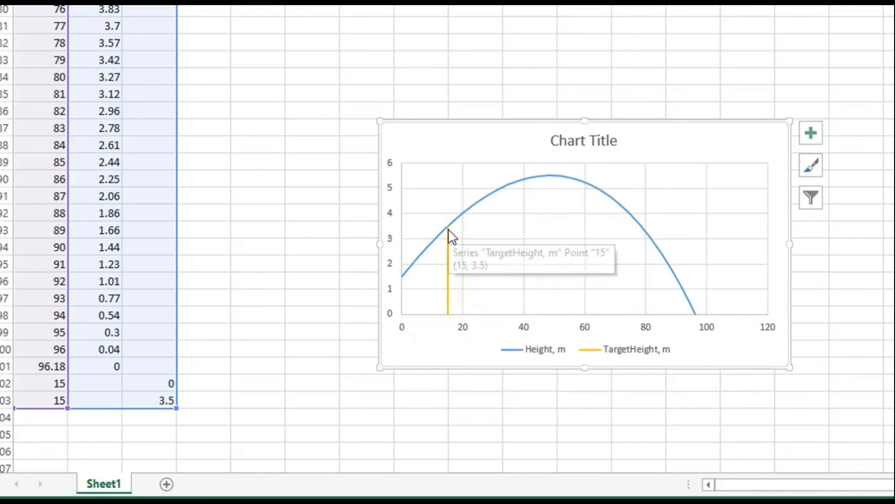
mouse_move(447, 313)
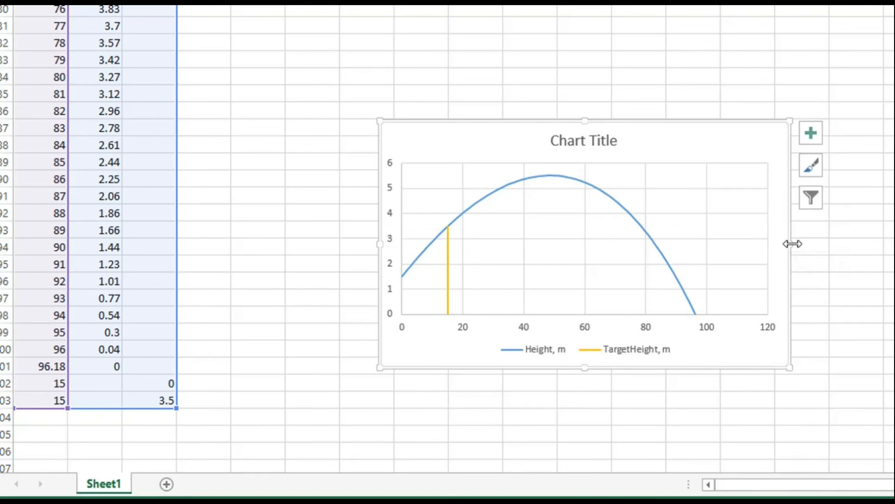
left_click_drag(793, 243, 893, 247)
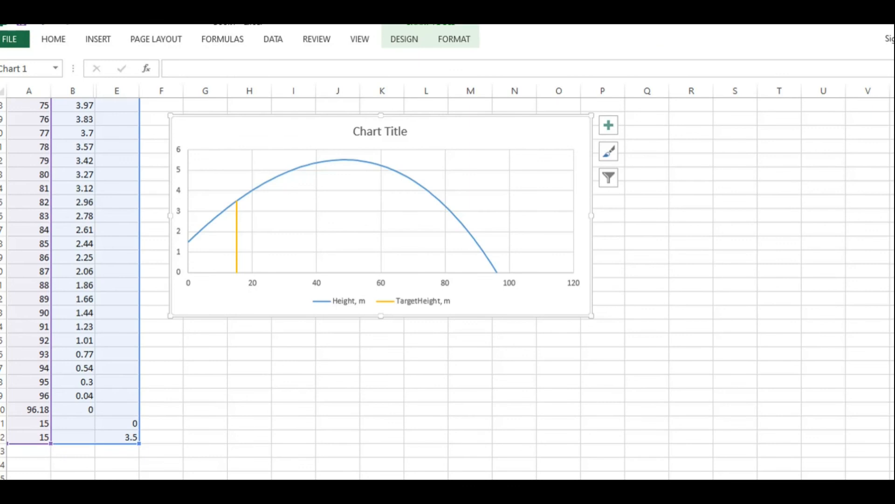
left_click_drag(592, 215, 893, 237)
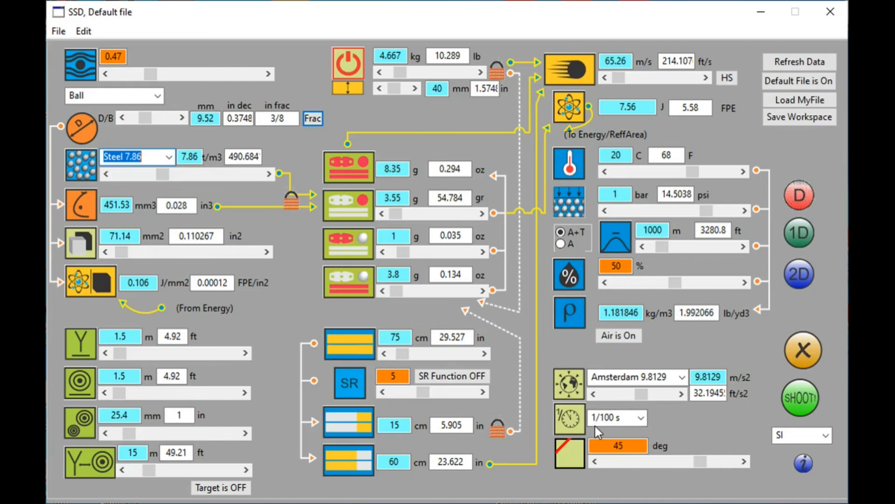
Select 1/100 s as the time interval in SSD and set the ammo material to Steel 7.86.
left_click(642, 419)
left_click(636, 444)
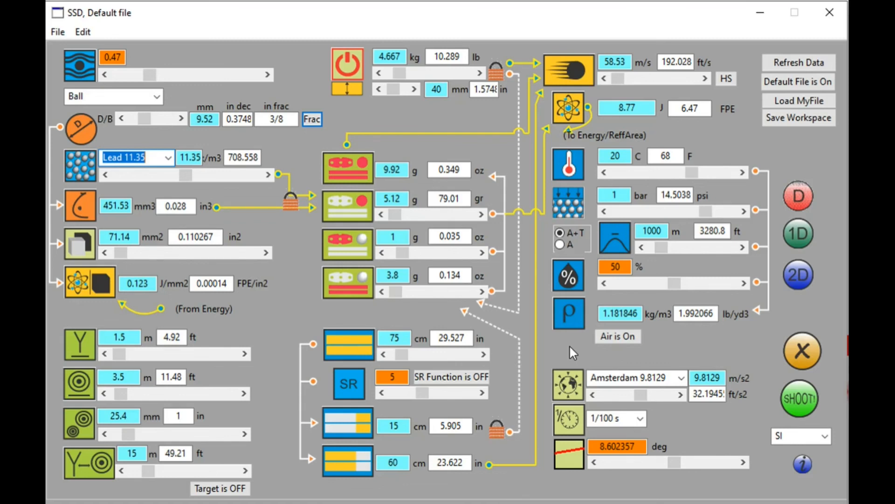
left_click(168, 157)
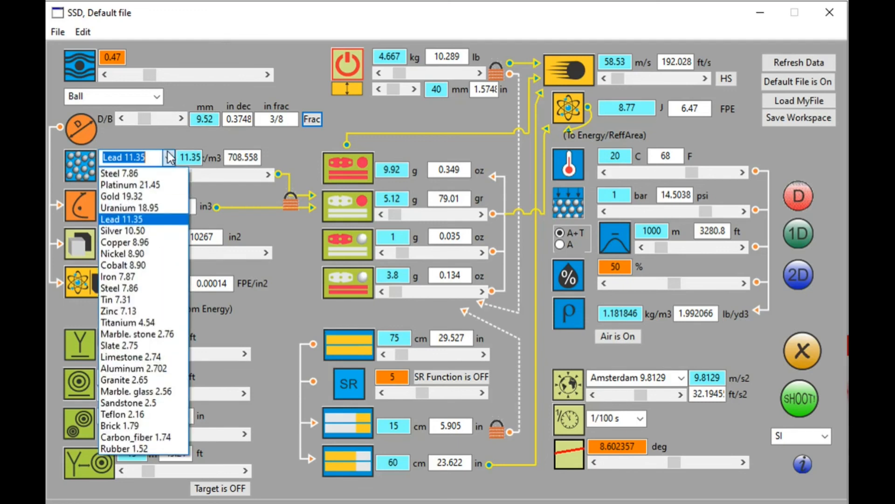
left_click(115, 286)
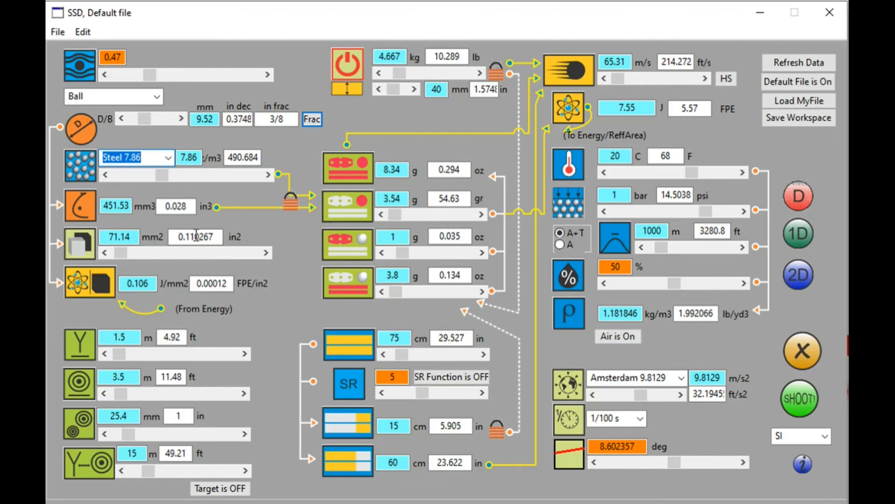